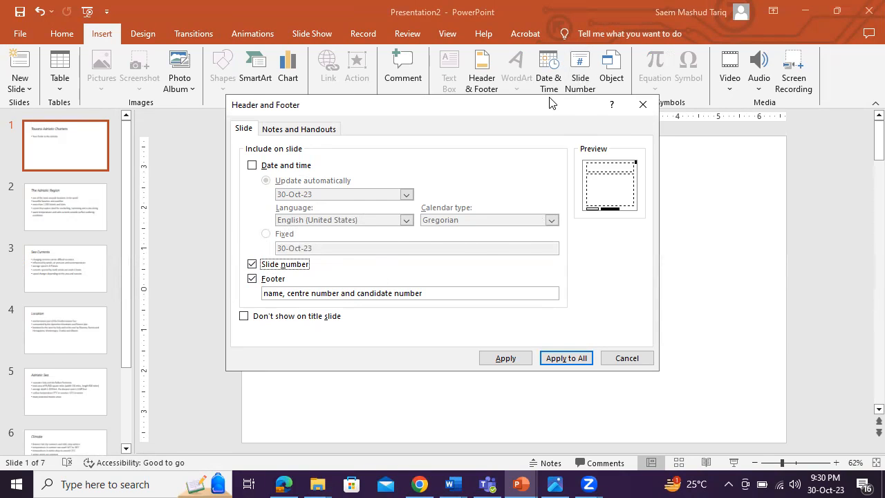
Step: Apply the slide number and the footer "name, centre number and candidate number" to all slides
{"action": "left_click_drag", "start_coordinate": [550, 102], "coordinate": [568, 129]}
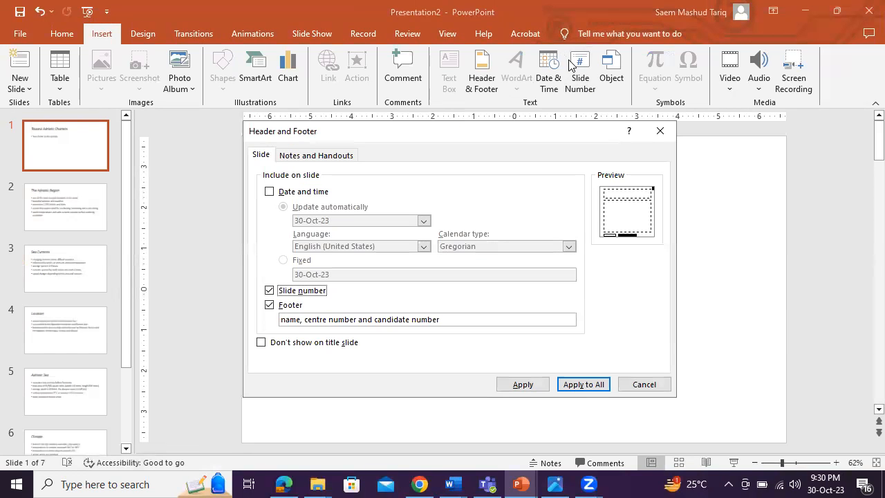
{"action": "left_click", "coordinate": [573, 385]}
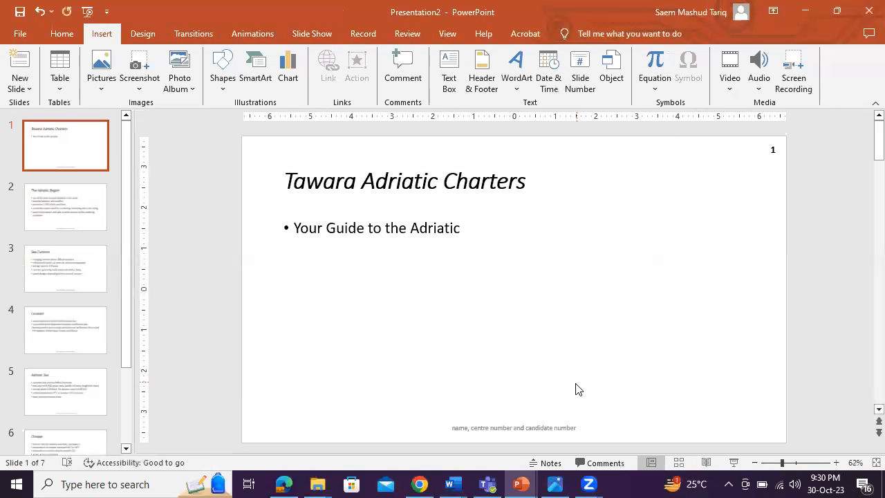
{"action": "left_click", "coordinate": [85, 194]}
{"action": "left_click", "coordinate": [87, 150]}
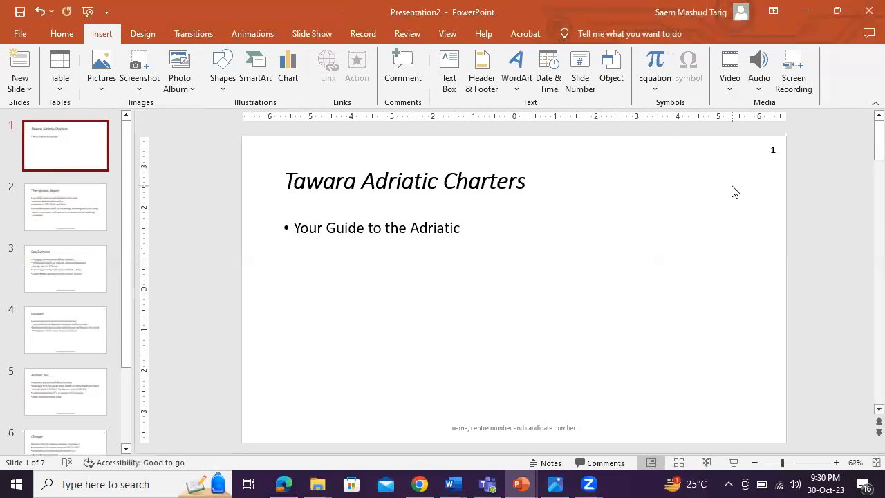
Step: Switch to the exam paper PDF in Edge and bracket and tick off the requirements of question 23 with the Draw tool
{"action": "mouse_move", "coordinate": [294, 482]}
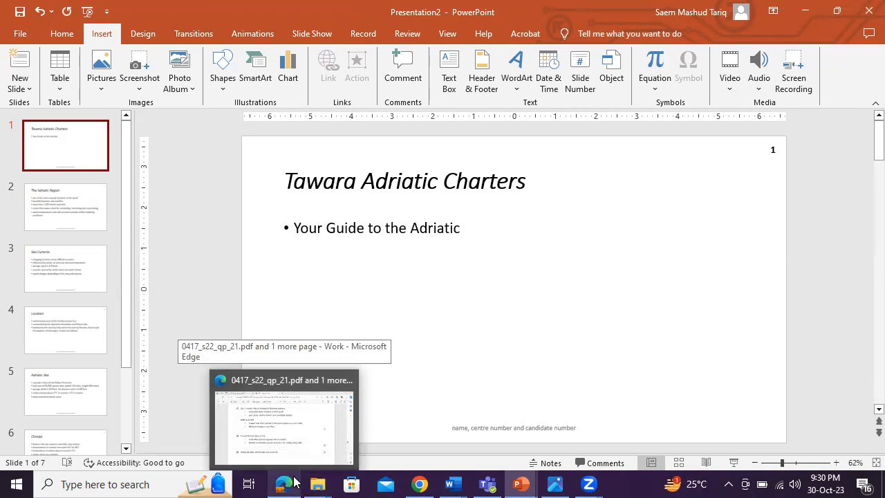
{"action": "left_click", "coordinate": [294, 482]}
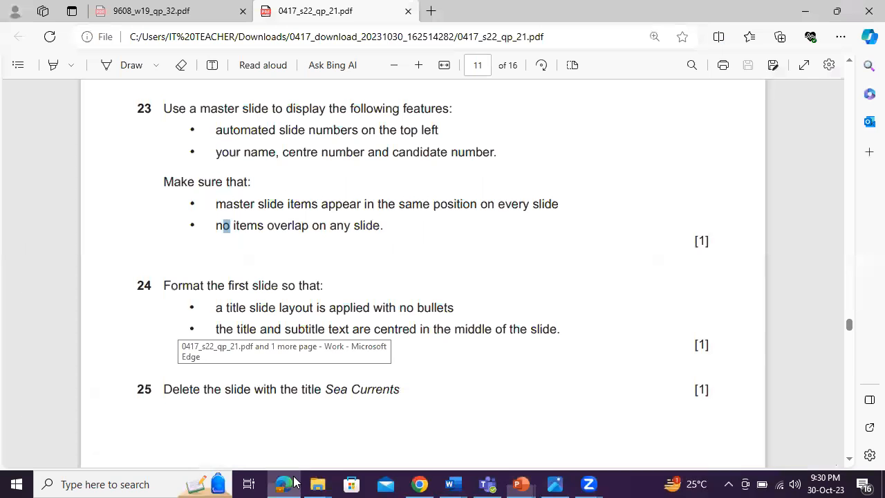
{"action": "left_click", "coordinate": [123, 65]}
{"action": "mouse_move", "coordinate": [501, 103]}
{"action": "left_mouse_down"}
{"action": "mouse_move", "coordinate": [510, 107]}
{"action": "mouse_move", "coordinate": [506, 147]}
{"action": "mouse_move", "coordinate": [557, 124]}
{"action": "left_mouse_up"}
{"action": "mouse_move", "coordinate": [563, 169]}
{"action": "left_mouse_down"}
{"action": "mouse_move", "coordinate": [576, 197]}
{"action": "mouse_move", "coordinate": [564, 234]}
{"action": "left_mouse_up"}
{"action": "left_click_drag", "start_coordinate": [586, 197], "coordinate": [623, 186]}
Step: Draw a separator line below question 23 and circle the number of question 24
{"action": "scroll", "coordinate": [376, 298], "scroll_direction": "down", "scroll_amount": 1}
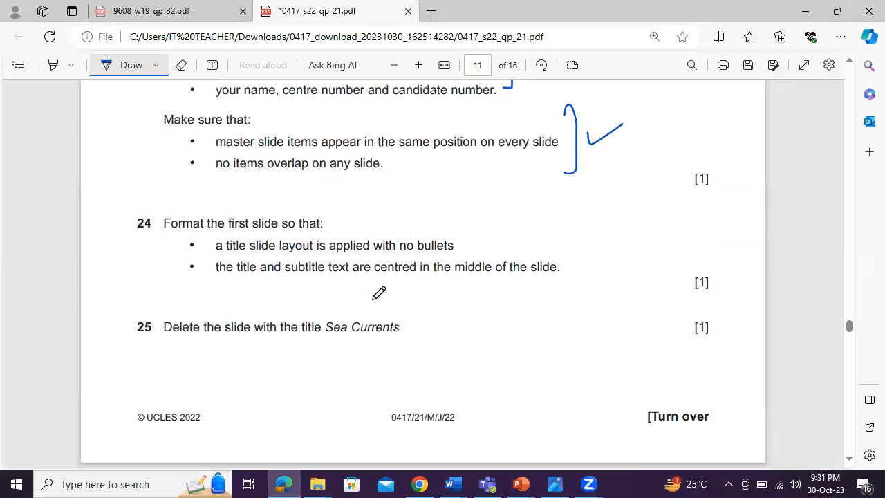
{"action": "left_click_drag", "start_coordinate": [141, 192], "coordinate": [214, 181]}
{"action": "mouse_move", "coordinate": [127, 209]}
{"action": "left_mouse_down"}
{"action": "mouse_move", "coordinate": [125, 237]}
{"action": "mouse_move", "coordinate": [98, 206]}
{"action": "mouse_move", "coordinate": [87, 213]}
{"action": "left_mouse_up"}
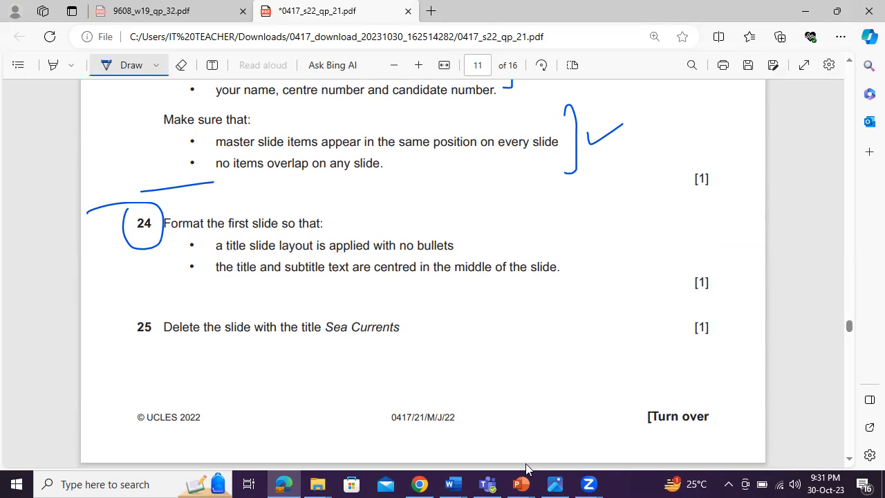
Step: Switch to PowerPoint and apply the Title Slide layout to the first slide
{"action": "mouse_move", "coordinate": [523, 480]}
{"action": "left_click", "coordinate": [516, 391]}
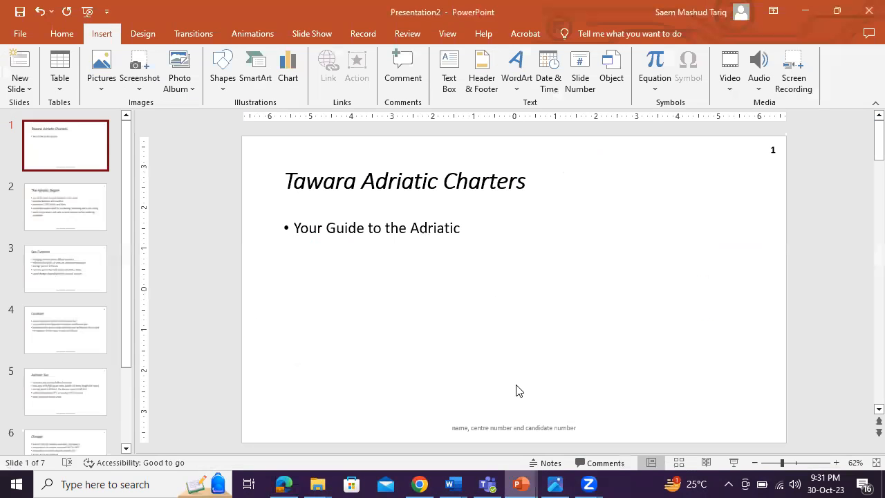
{"action": "right_click", "coordinate": [62, 145]}
{"action": "mouse_move", "coordinate": [191, 325]}
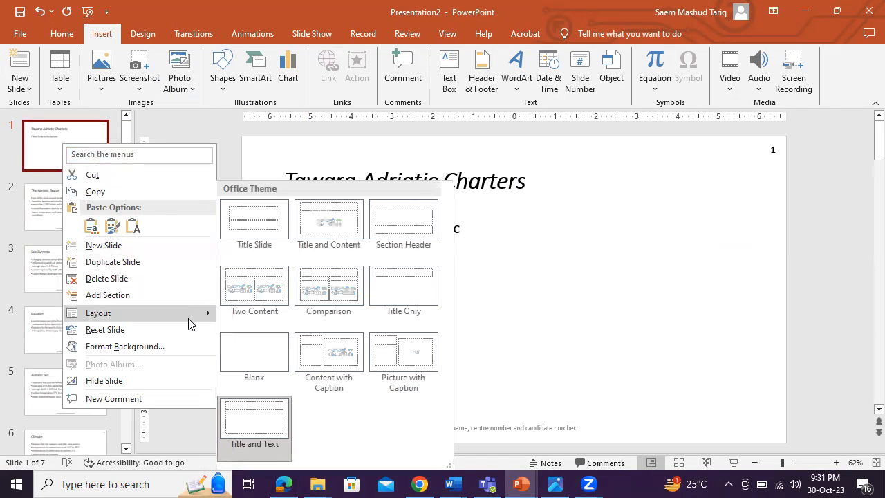
{"action": "left_click", "coordinate": [250, 231]}
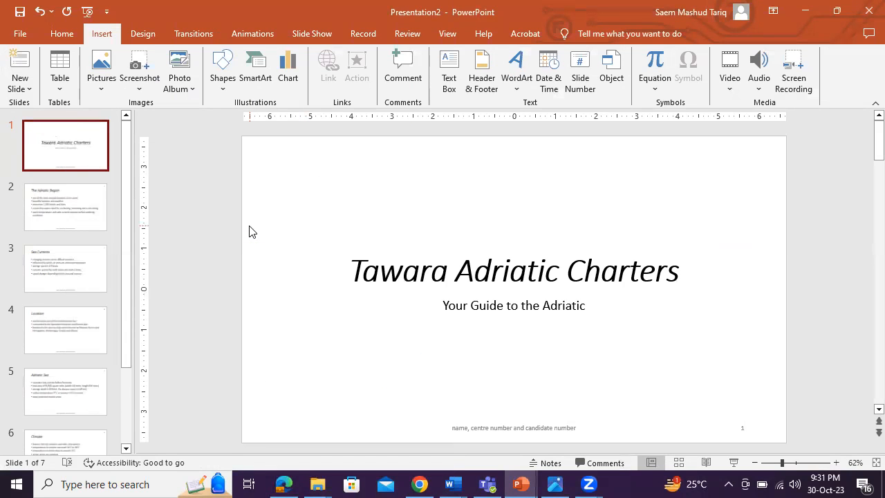
Step: In the exam paper PDF in Edge, tick off the requirements of question 24 and underline "Sea Currents" in question 25
{"action": "left_click", "coordinate": [283, 474]}
{"action": "left_click_drag", "start_coordinate": [461, 245], "coordinate": [509, 215]}
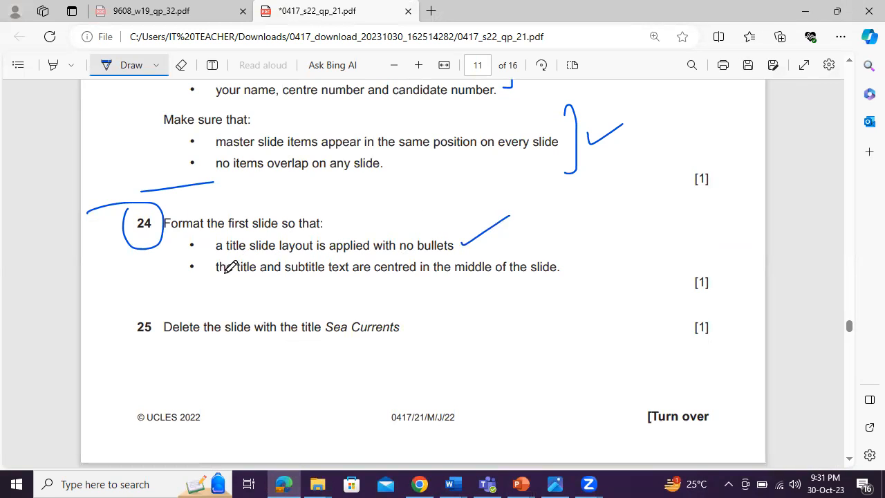
{"action": "left_click_drag", "start_coordinate": [238, 275], "coordinate": [306, 272]}
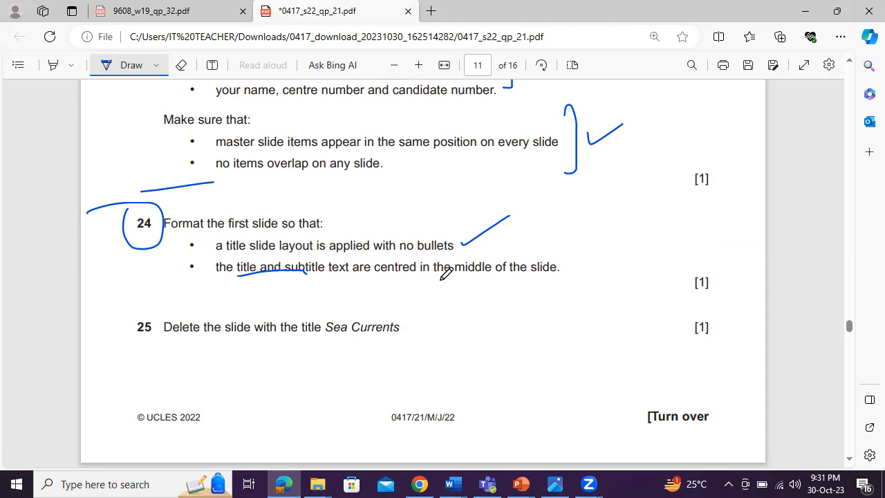
{"action": "left_click_drag", "start_coordinate": [711, 275], "coordinate": [741, 246]}
{"action": "scroll", "coordinate": [262, 325], "scroll_direction": "down", "scroll_amount": 3}
{"action": "left_click_drag", "start_coordinate": [320, 155], "coordinate": [403, 156]}
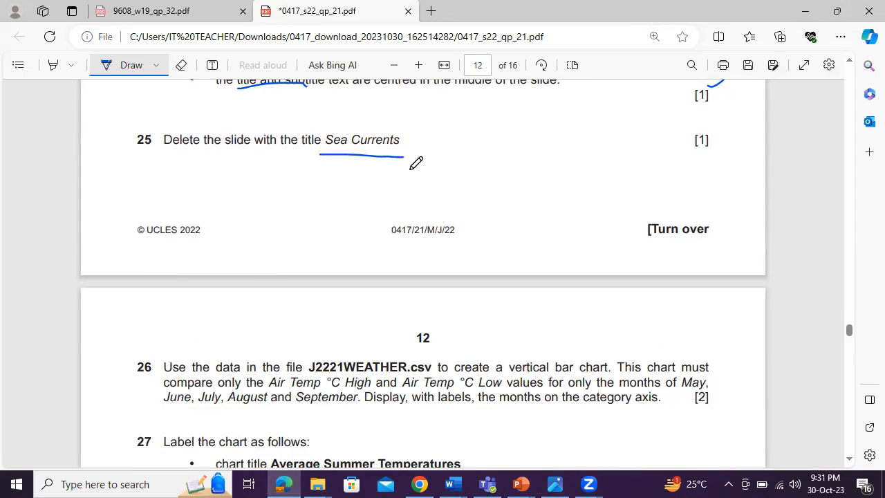
Step: Return to the PowerPoint presentation and delete the slide titled Sea Currents
{"action": "left_click", "coordinate": [542, 474]}
{"action": "left_click", "coordinate": [675, 425]}
{"action": "left_click", "coordinate": [55, 207]}
{"action": "left_click", "coordinate": [58, 262]}
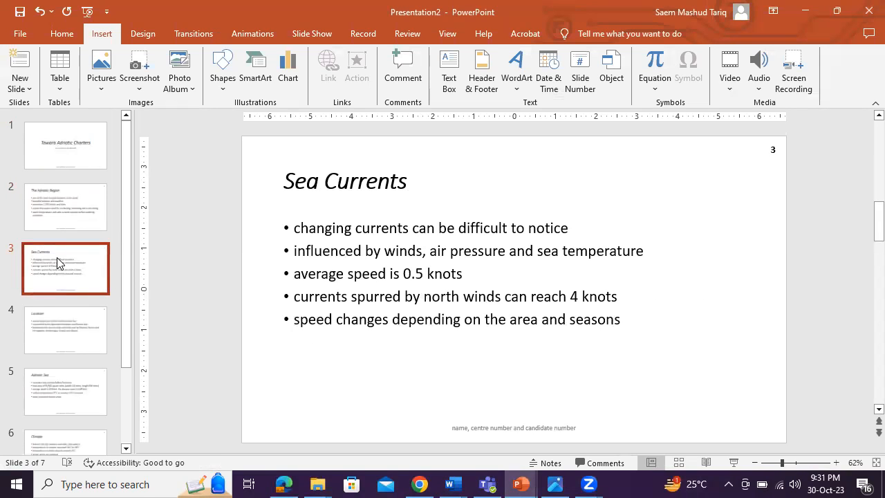
{"action": "right_click", "coordinate": [58, 261]}
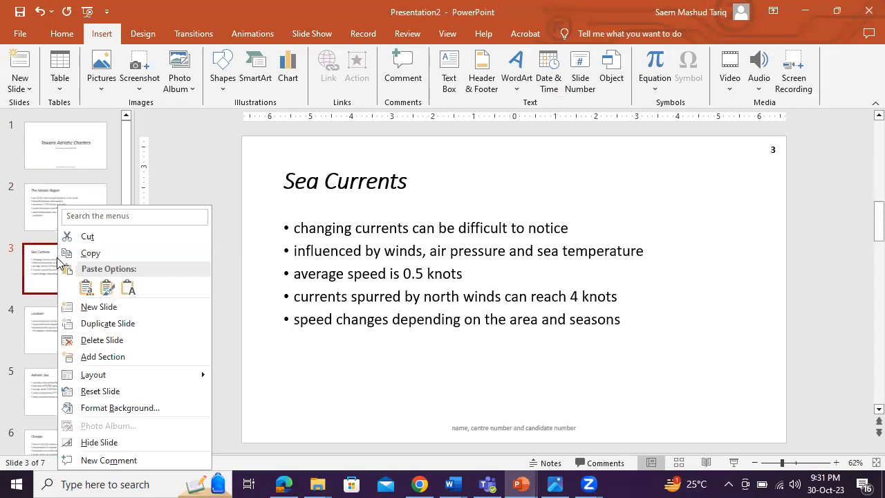
{"action": "left_click", "coordinate": [104, 339]}
Step: In the exam paper PDF in Edge, tick off question 25 and mark the CSV file name and "with labels" in question 26
{"action": "left_click", "coordinate": [284, 484]}
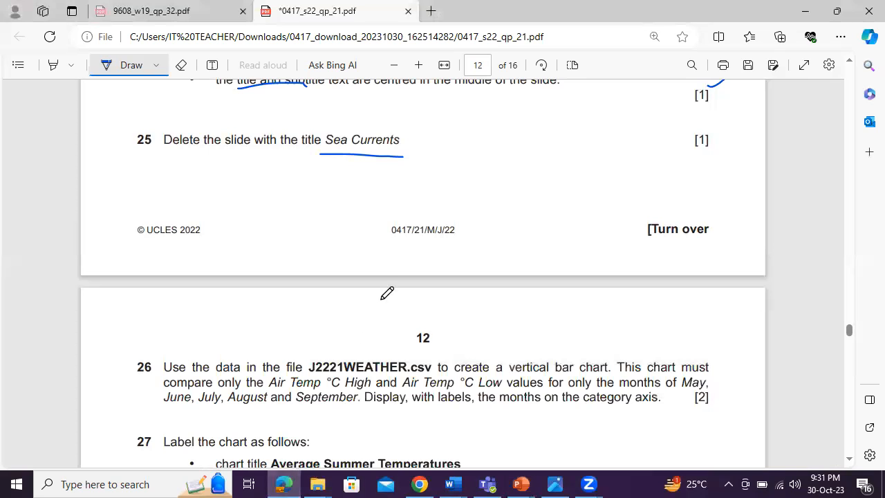
{"action": "left_click_drag", "start_coordinate": [435, 137], "coordinate": [497, 122]}
{"action": "scroll", "coordinate": [241, 245], "scroll_direction": "down", "scroll_amount": 1}
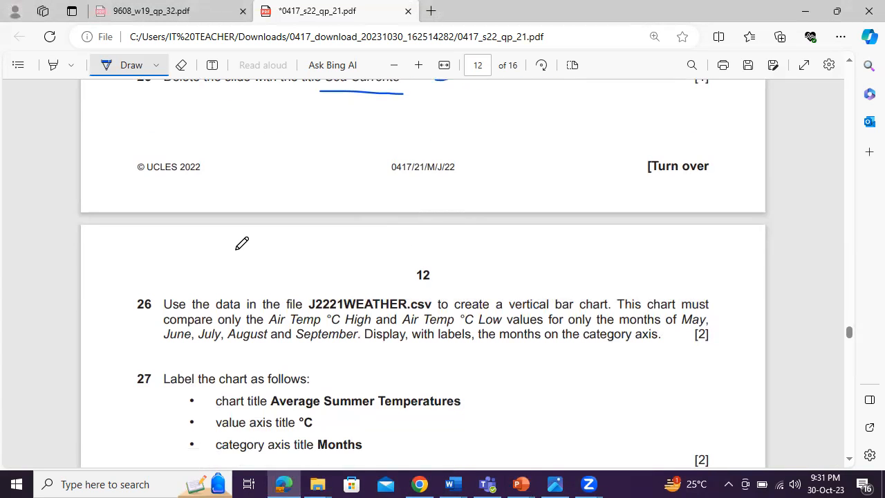
{"action": "scroll", "coordinate": [238, 243], "scroll_direction": "down", "scroll_amount": 1}
{"action": "left_click_drag", "start_coordinate": [308, 232], "coordinate": [428, 230]}
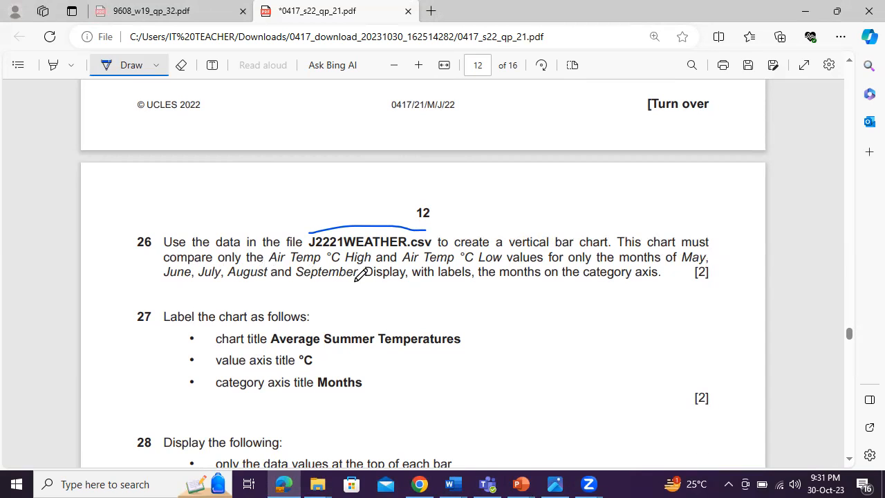
{"action": "left_click_drag", "start_coordinate": [411, 282], "coordinate": [464, 282]}
Step: Open the J2221WEATHER data file in Excel from the 06_0417_21_Confidential folder in File Explorer
{"action": "mouse_move", "coordinate": [319, 483]}
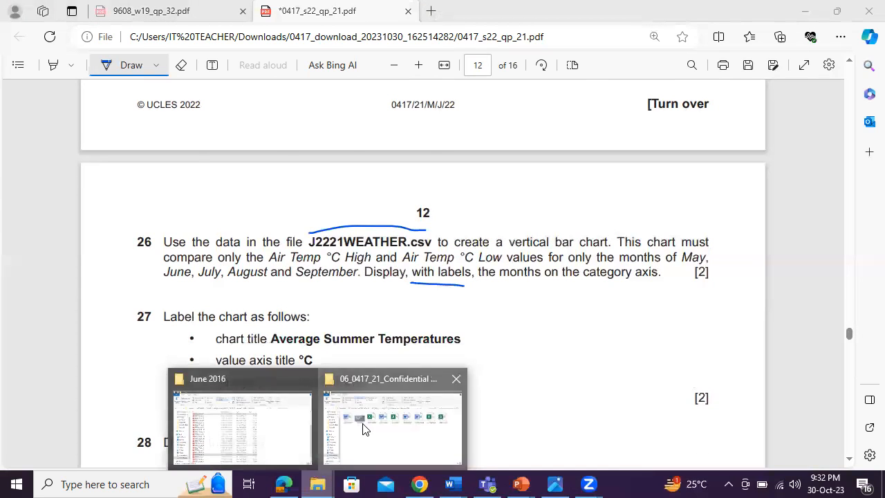
{"action": "left_click", "coordinate": [359, 432]}
{"action": "double_click", "coordinate": [673, 168]}
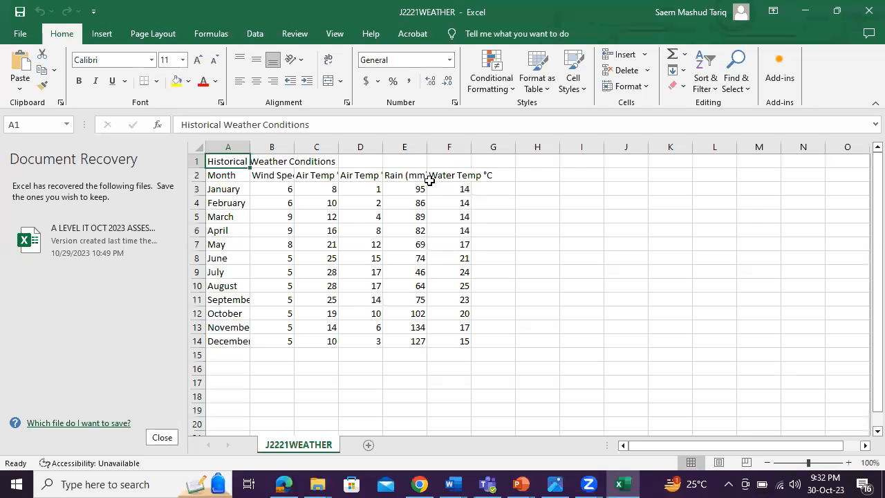
Step: Dismiss the document recovery list and autofit all column widths of the weather sheet
{"action": "left_click", "coordinate": [162, 437]}
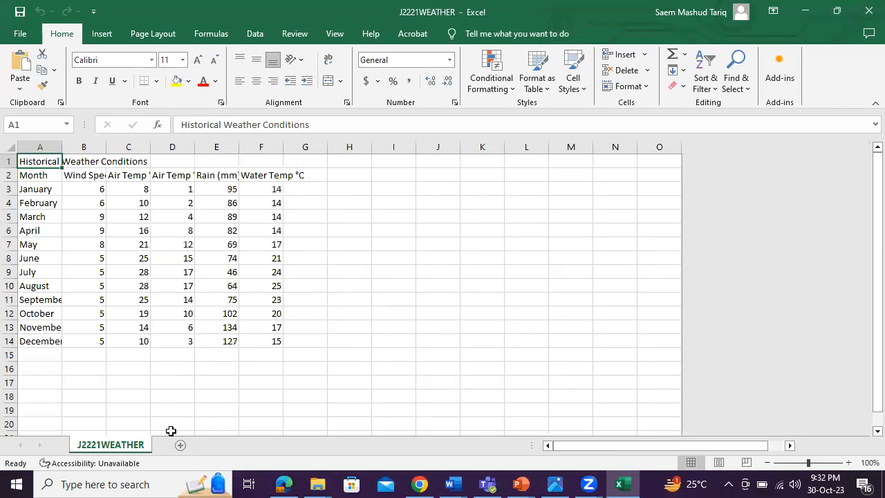
{"action": "left_click", "coordinate": [8, 143]}
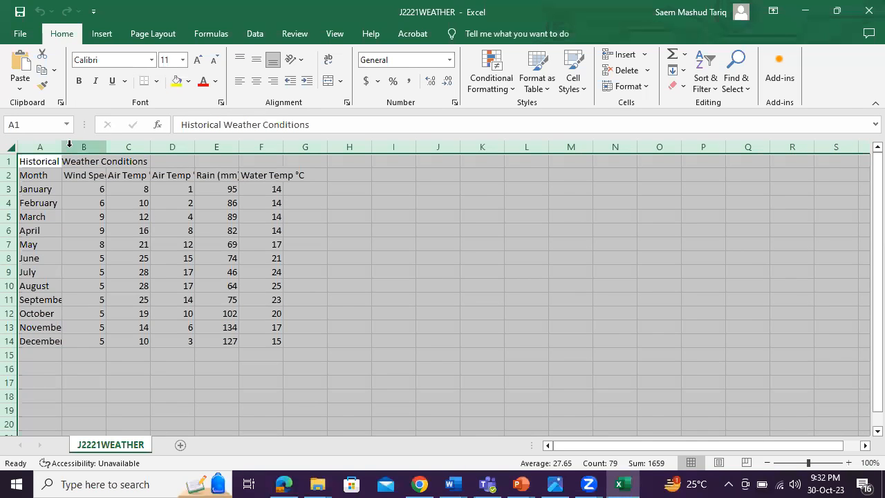
{"action": "double_click", "coordinate": [62, 147]}
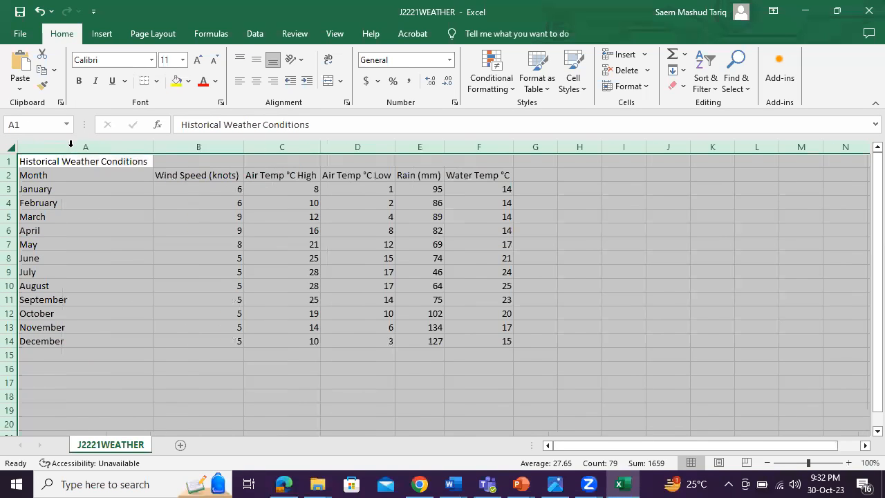
Step: Compare question 26 in the exam paper with the Air Temp °C High and Air Temp °C Low columns of the weather sheet
{"action": "left_click", "coordinate": [286, 482]}
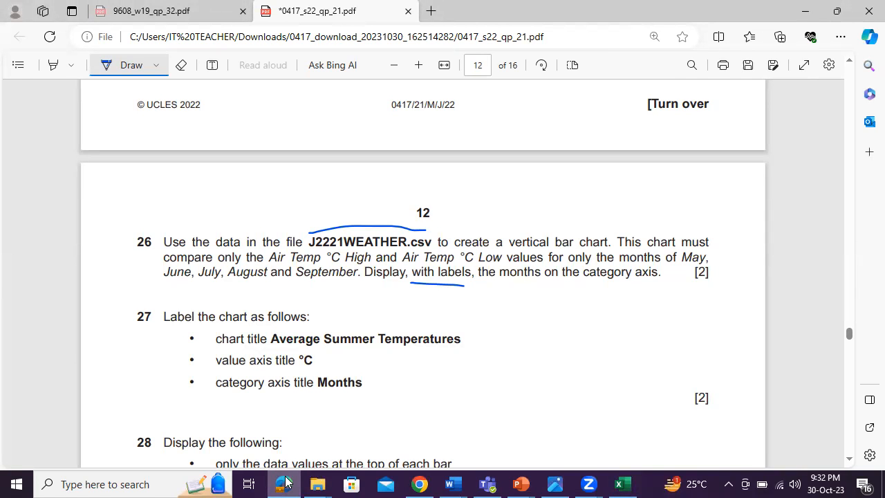
{"action": "left_click", "coordinate": [285, 482]}
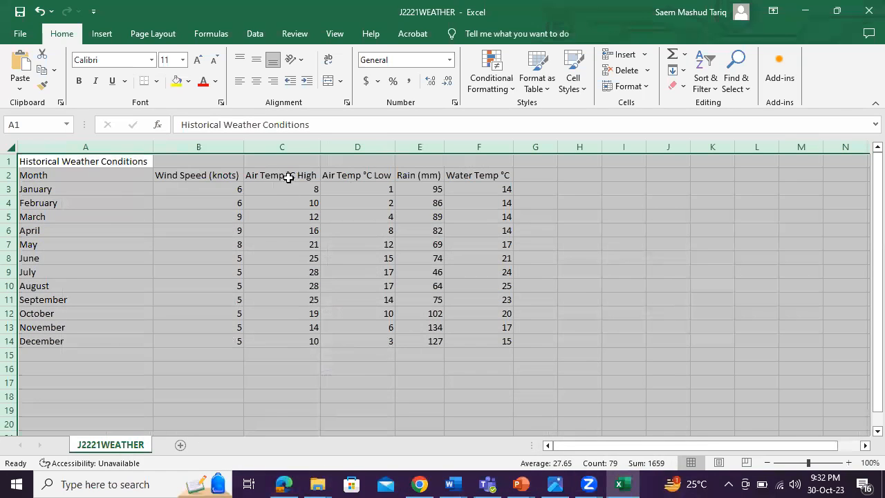
{"action": "left_click_drag", "start_coordinate": [287, 185], "coordinate": [287, 341]}
{"action": "left_click", "coordinate": [283, 479]}
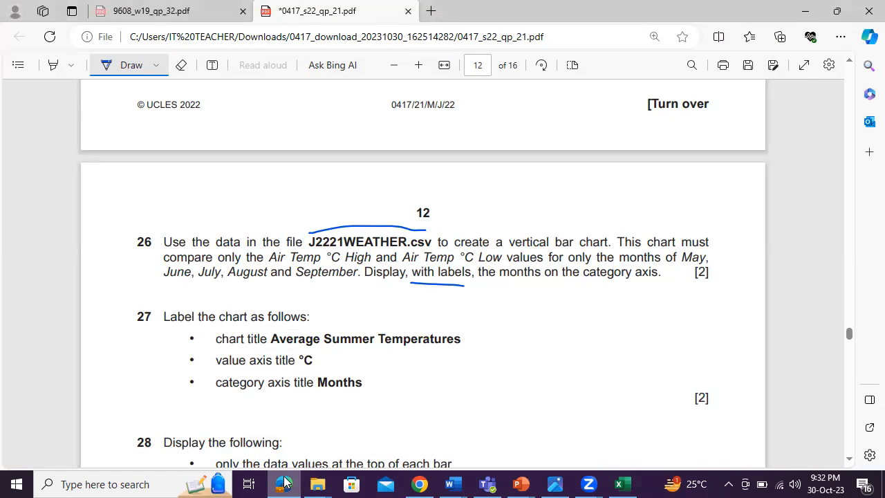
{"action": "left_click", "coordinate": [283, 482]}
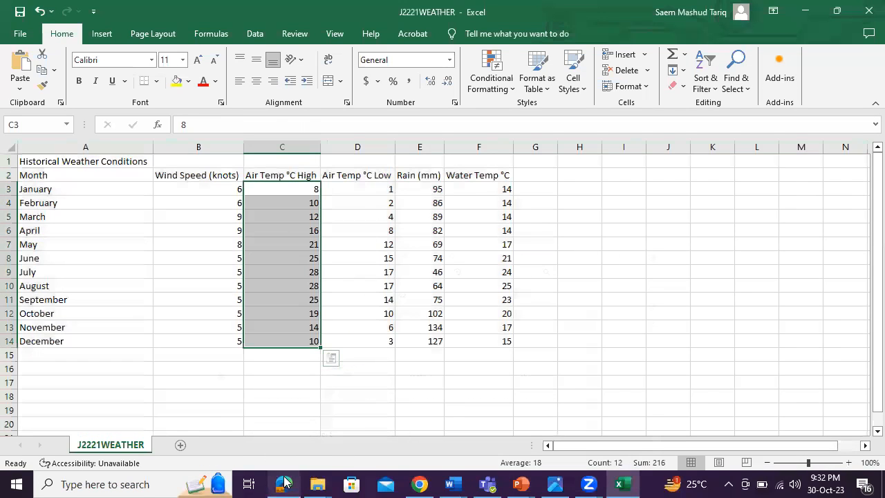
{"action": "left_click_drag", "start_coordinate": [296, 190], "coordinate": [361, 337]}
{"action": "left_click", "coordinate": [285, 482]}
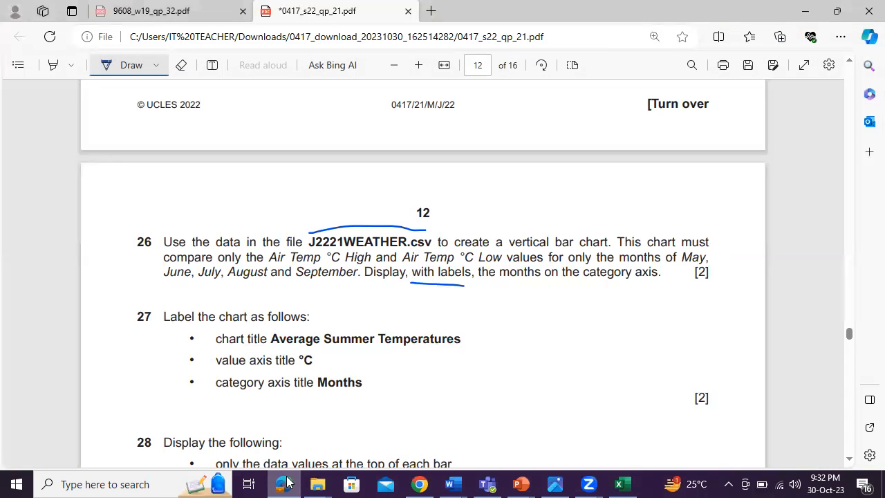
{"action": "left_click", "coordinate": [286, 482]}
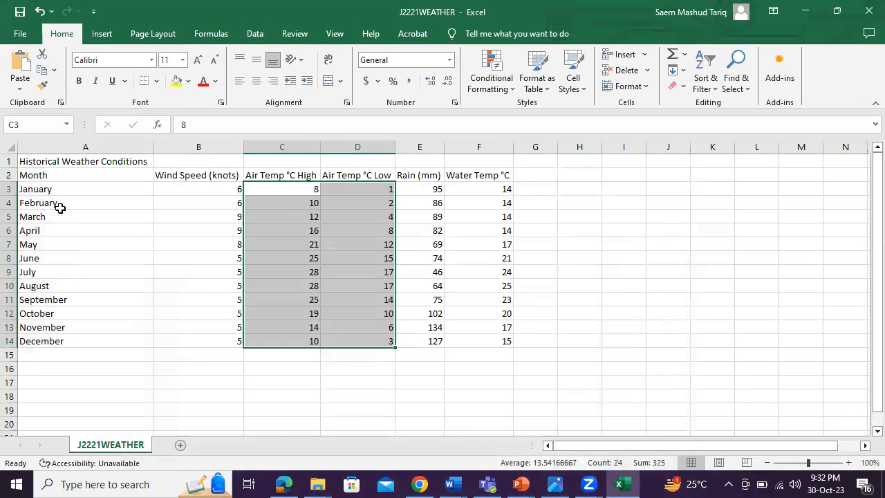
Step: Insert a 2-D clustered column chart of the May to September Air Temp °C High and Low values (C7:D11), moved beside the data
{"action": "left_click_drag", "start_coordinate": [51, 240], "coordinate": [87, 284]}
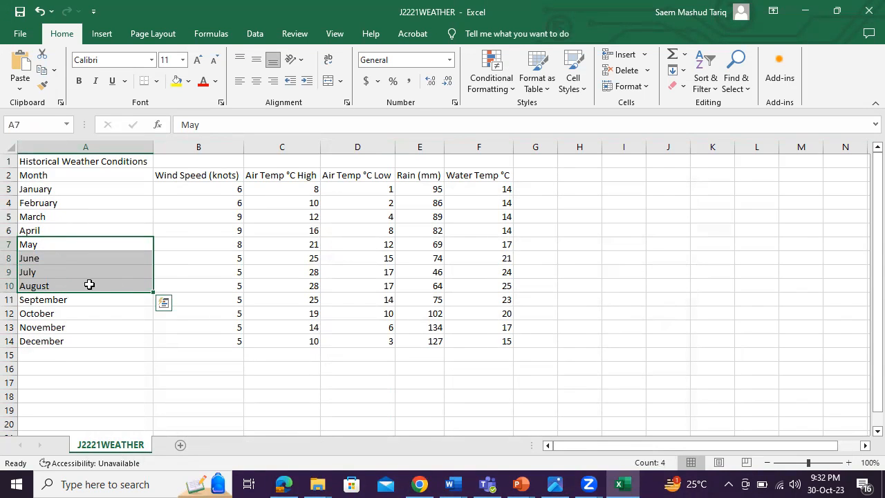
{"action": "left_click_drag", "start_coordinate": [291, 244], "coordinate": [370, 299]}
{"action": "left_click", "coordinate": [282, 484]}
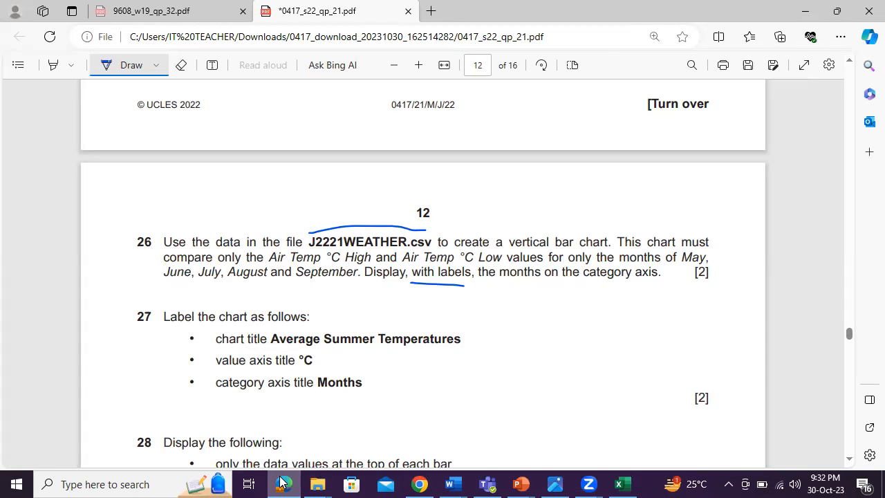
{"action": "left_click", "coordinate": [282, 484]}
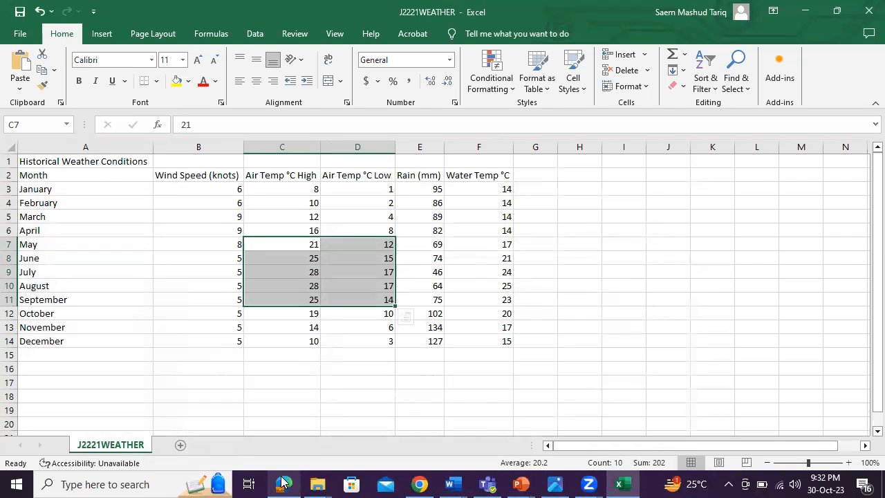
{"action": "left_click", "coordinate": [282, 483]}
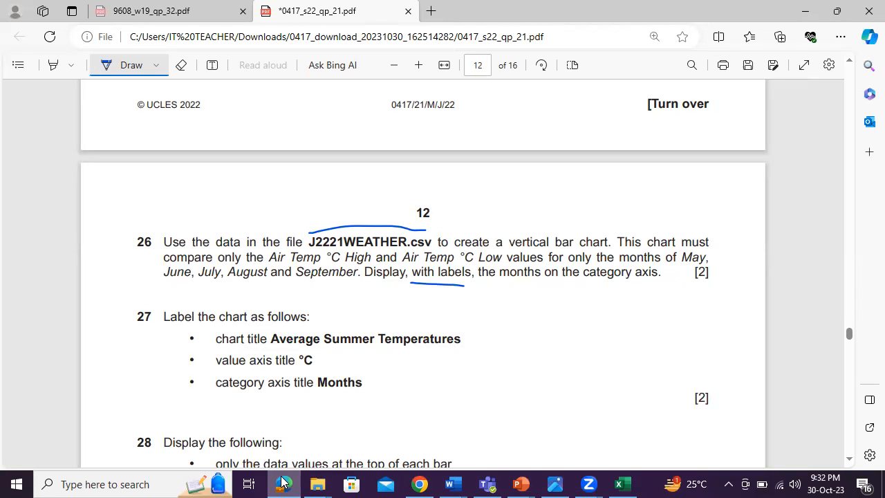
{"action": "left_click", "coordinate": [282, 484]}
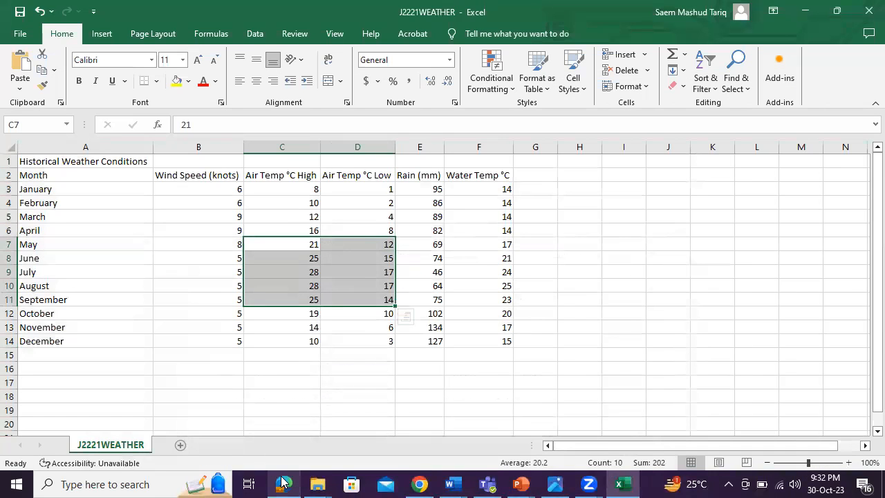
{"action": "left_click", "coordinate": [101, 34]}
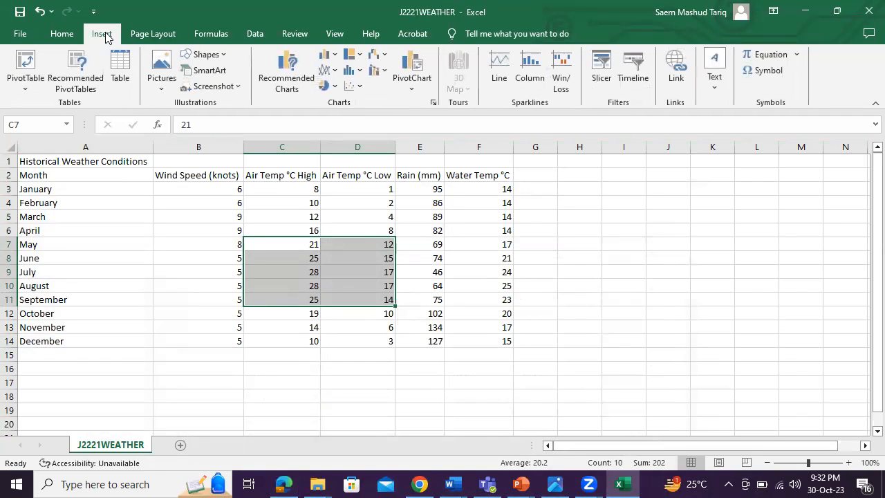
{"action": "left_click", "coordinate": [326, 55]}
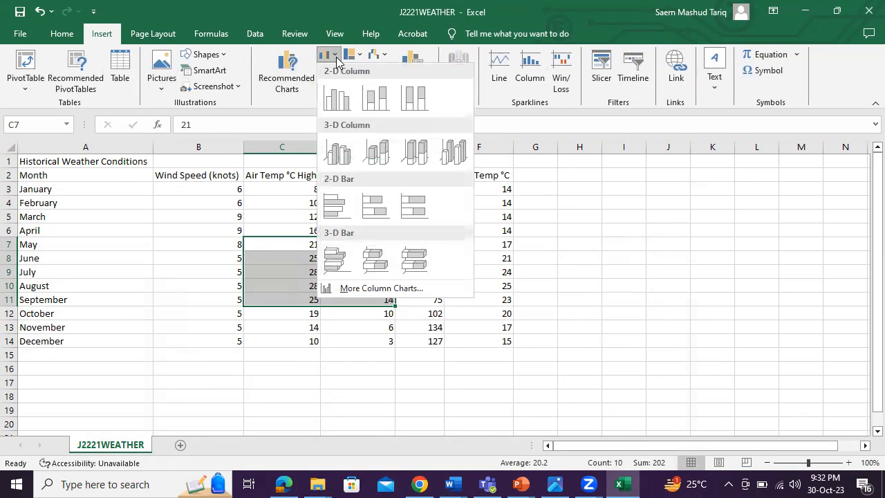
{"action": "left_click", "coordinate": [339, 96]}
{"action": "left_click_drag", "start_coordinate": [554, 211], "coordinate": [772, 205]}
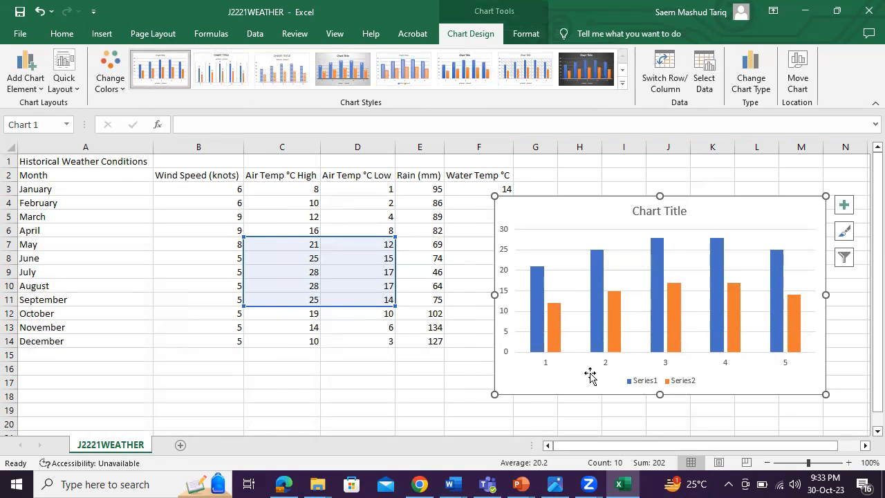
Step: Set the chart's category axis labels to the months in A7:A11 and enlarge the chart from its upper-left corner
{"action": "left_click", "coordinate": [546, 364]}
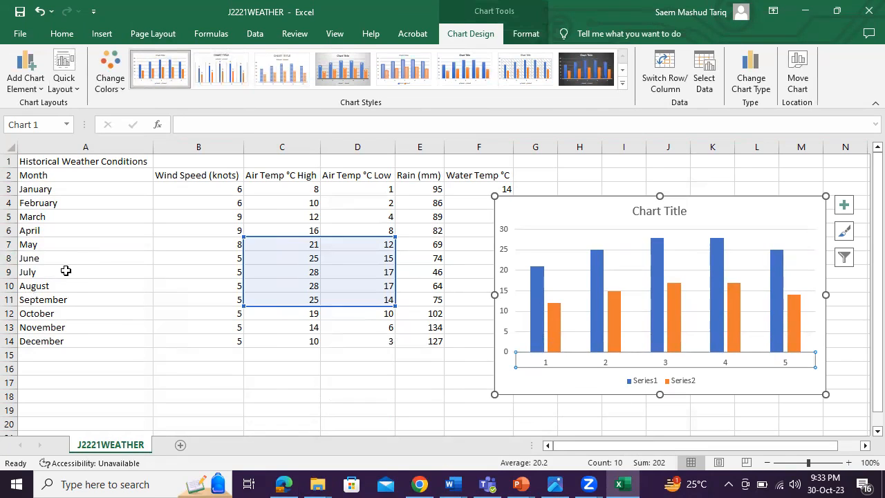
{"action": "right_click", "coordinate": [545, 367]}
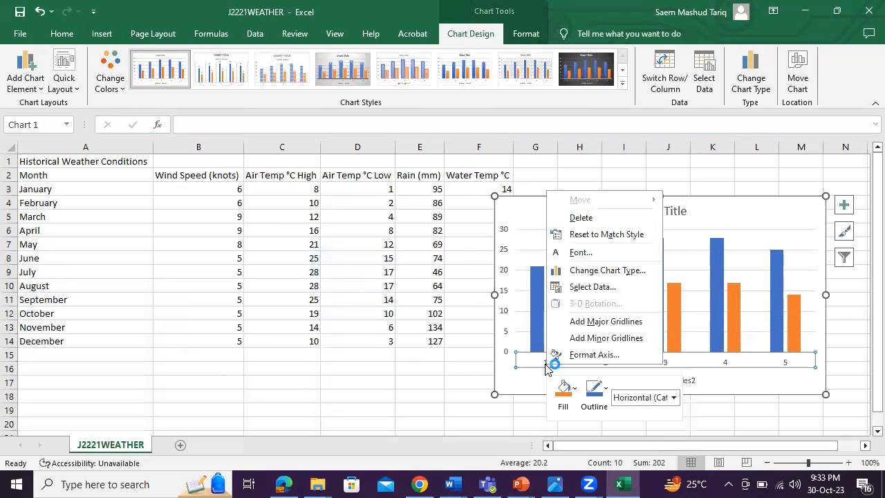
{"action": "left_click", "coordinate": [589, 288]}
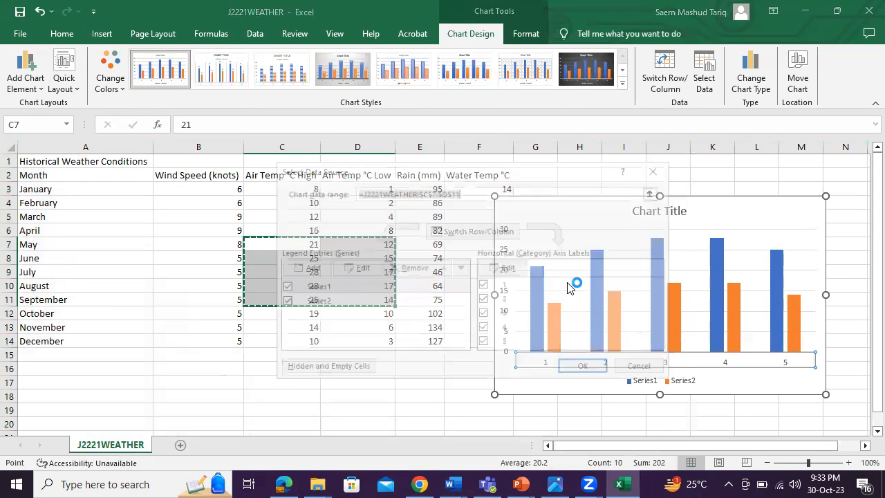
{"action": "left_click", "coordinate": [524, 288]}
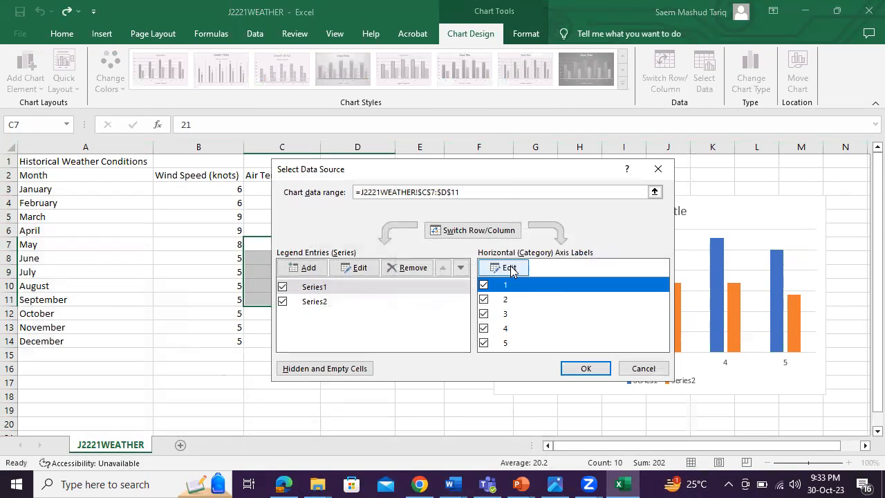
{"action": "left_click", "coordinate": [503, 267]}
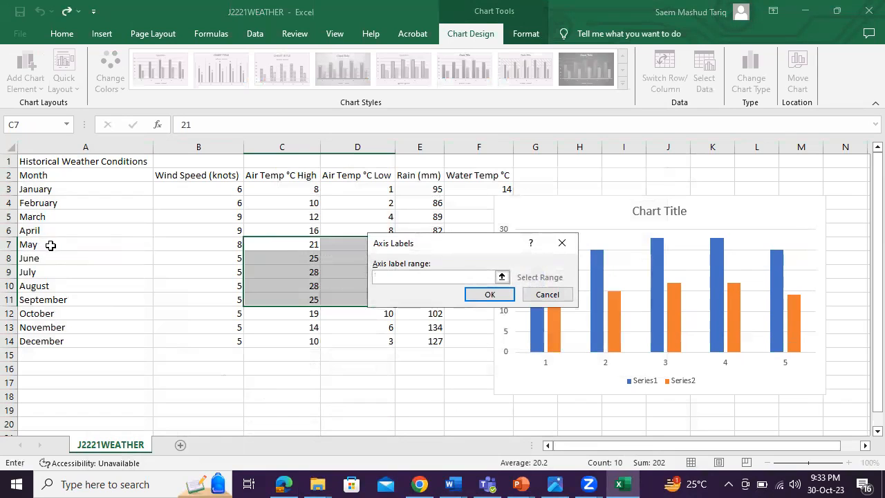
{"action": "left_click_drag", "start_coordinate": [55, 244], "coordinate": [90, 302]}
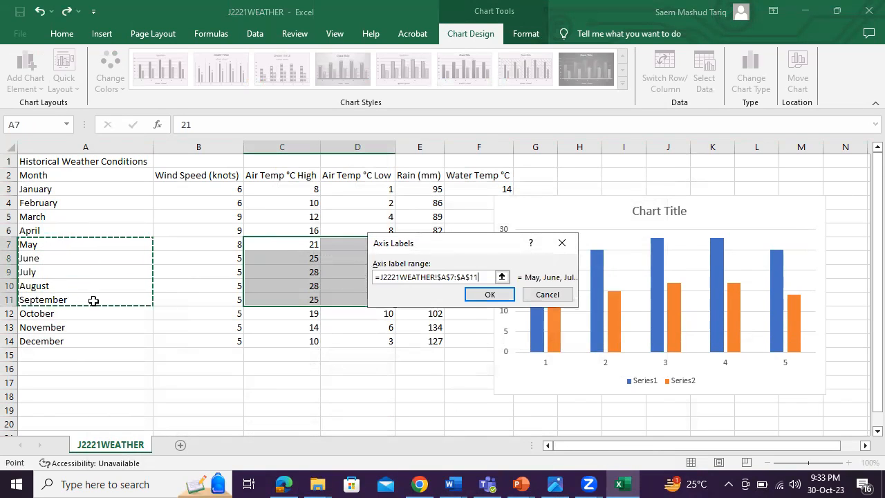
{"action": "left_click", "coordinate": [489, 295]}
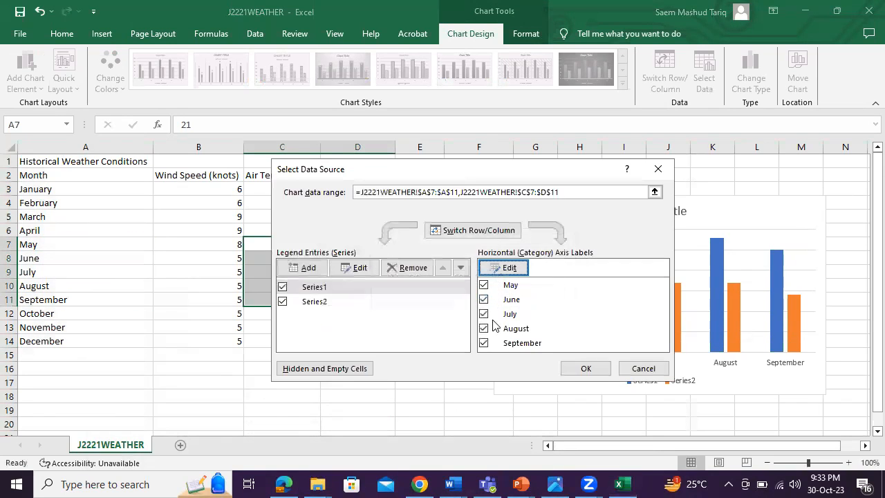
{"action": "left_click", "coordinate": [585, 367]}
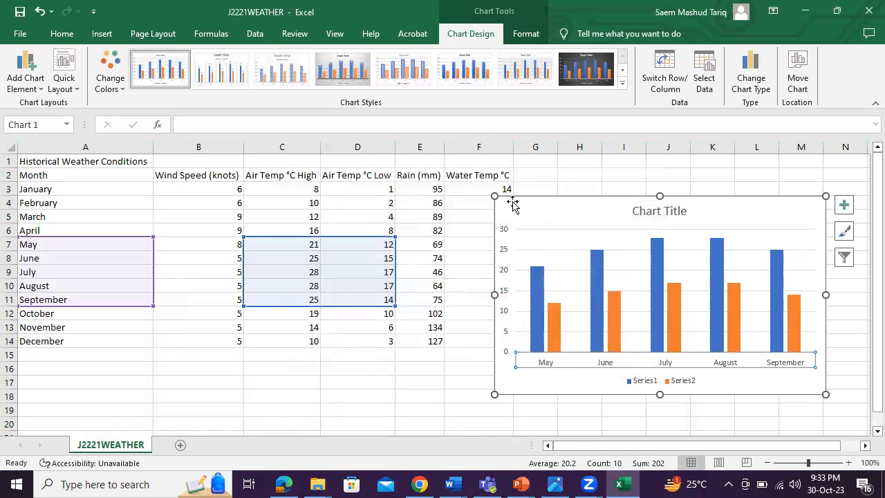
{"action": "left_click_drag", "start_coordinate": [493, 195], "coordinate": [443, 177]}
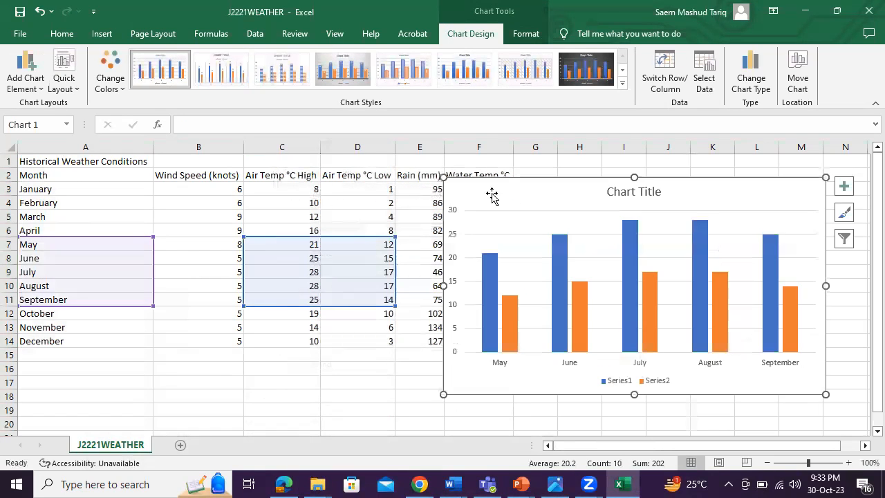
Step: In the exam paper PDF in Edge, turn off drawing and copy the chart title "Average Summer Temperatures" from question 27
{"action": "left_click", "coordinate": [284, 484]}
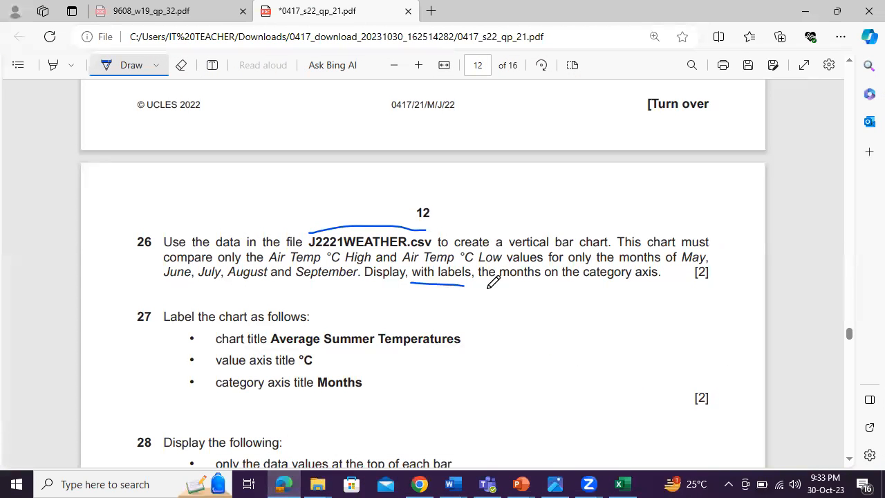
{"action": "left_click", "coordinate": [283, 483]}
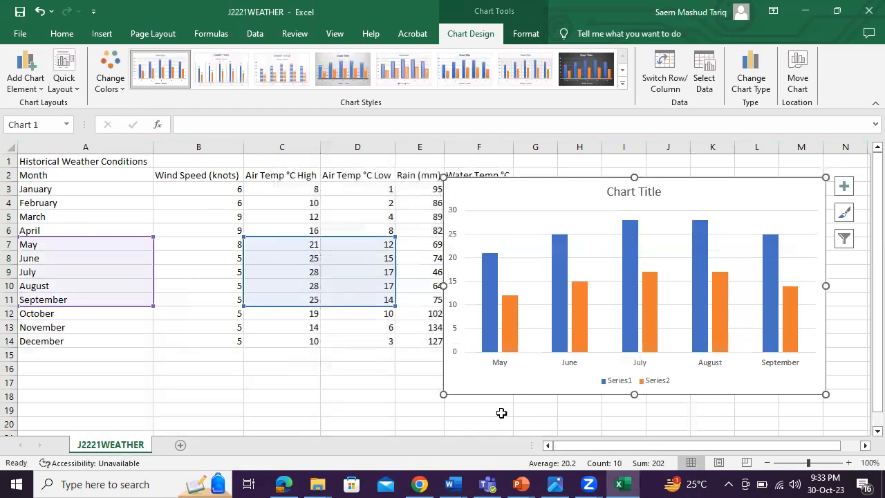
{"action": "left_click", "coordinate": [284, 484]}
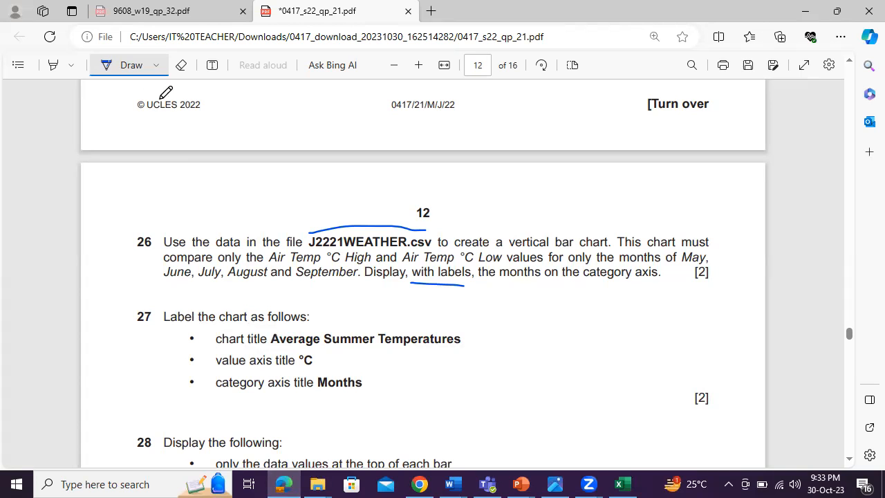
{"action": "left_click", "coordinate": [128, 65]}
{"action": "left_click_drag", "start_coordinate": [276, 339], "coordinate": [462, 340]}
{"action": "key", "text": "ctrl+c"}
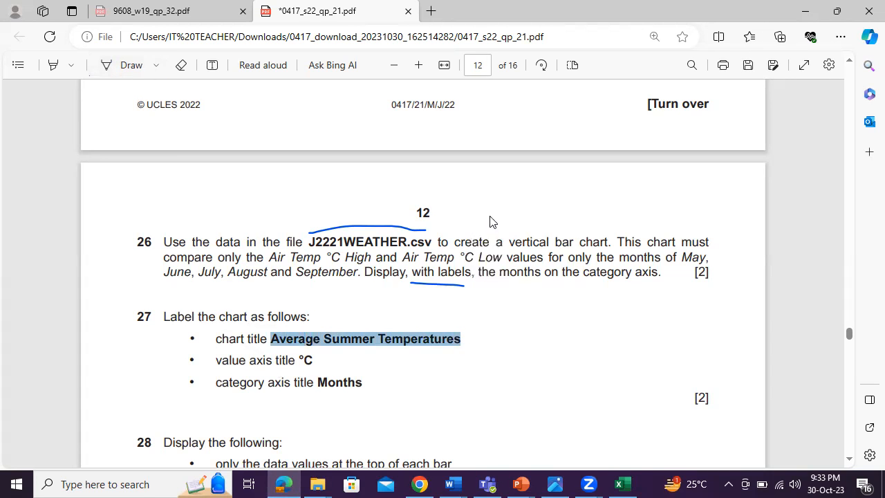
Step: Back in Excel, replace the chart's placeholder title with the copied text "Average Summer Temperatures" and dismiss the title formatting options
{"action": "left_click", "coordinate": [620, 484]}
{"action": "double_click", "coordinate": [632, 195]}
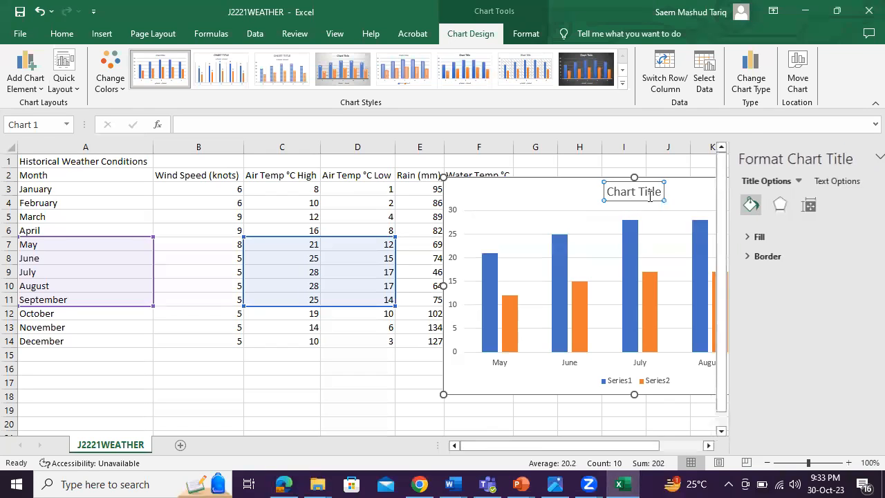
{"action": "left_click_drag", "start_coordinate": [607, 192], "coordinate": [654, 192]}
{"action": "right_click", "coordinate": [654, 193]}
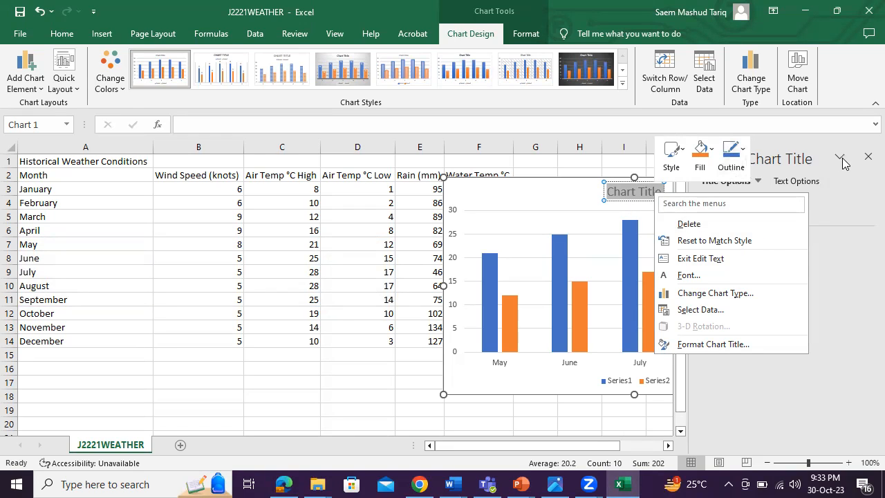
{"action": "left_click", "coordinate": [865, 154]}
{"action": "left_click", "coordinate": [866, 154]}
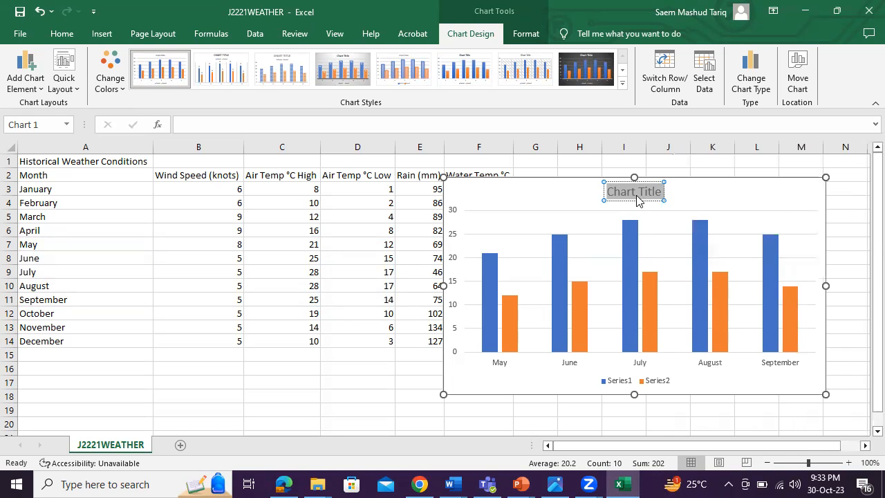
{"action": "left_click", "coordinate": [634, 189]}
{"action": "left_click_drag", "start_coordinate": [635, 189], "coordinate": [662, 188]}
{"action": "key", "text": "ctrl+v"}
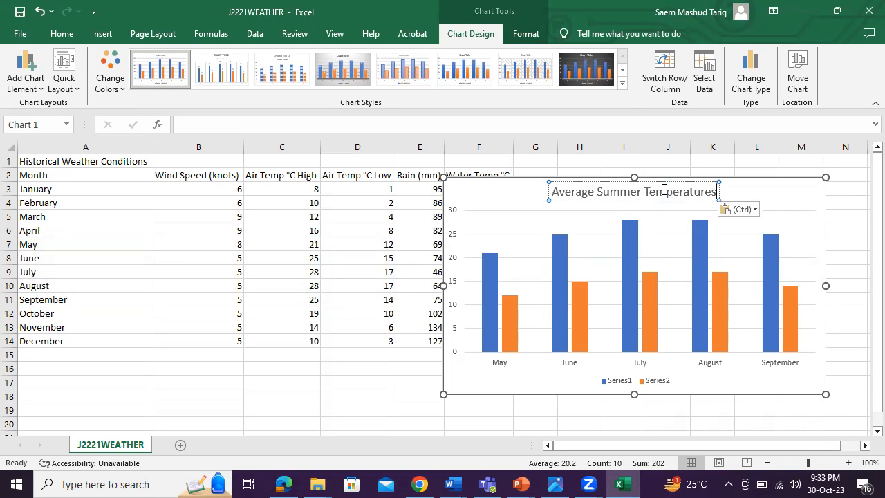
Step: Switch to the exam paper in Edge and copy the value axis title "°C" from question 27
{"action": "left_click", "coordinate": [284, 484]}
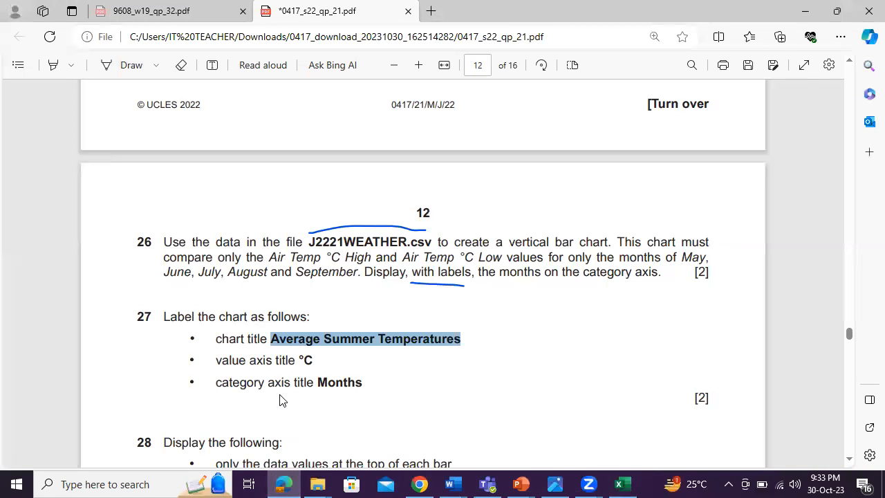
{"action": "left_click_drag", "start_coordinate": [217, 359], "coordinate": [314, 361]}
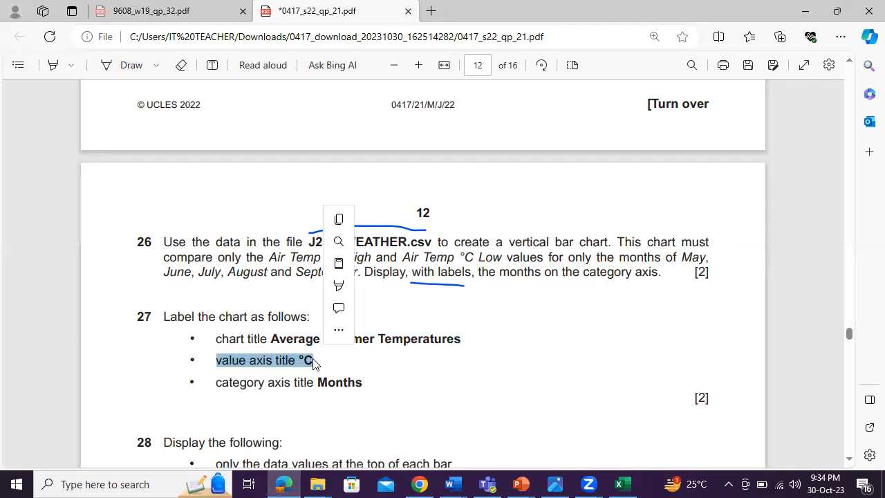
{"action": "left_click", "coordinate": [309, 384]}
{"action": "left_click_drag", "start_coordinate": [300, 356], "coordinate": [314, 361]}
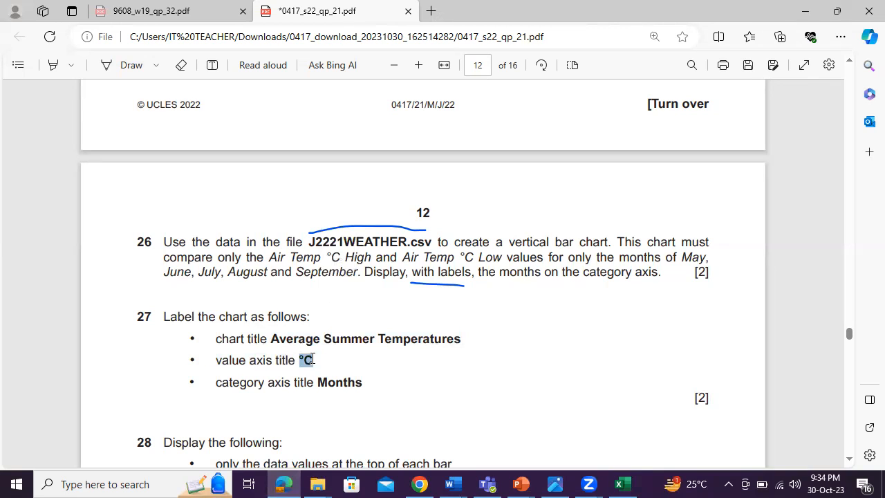
{"action": "left_click", "coordinate": [336, 219]}
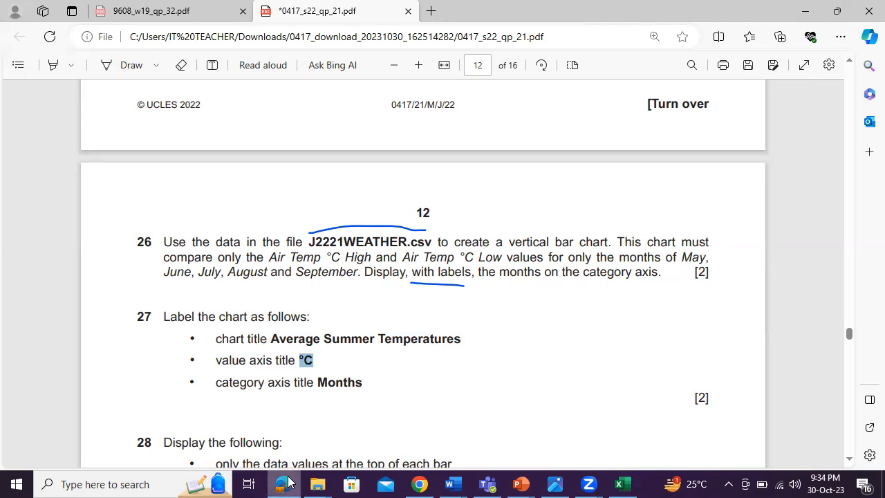
Step: Back in Excel, add a primary vertical axis title to the temperature chart and replace its placeholder text with "°C"
{"action": "left_click", "coordinate": [289, 482]}
{"action": "left_click", "coordinate": [486, 210]}
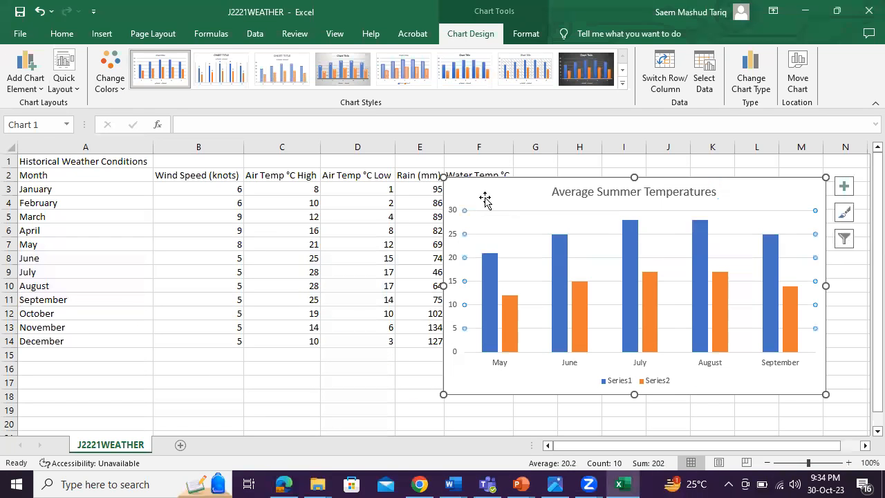
{"action": "left_click", "coordinate": [485, 200]}
{"action": "left_click", "coordinate": [26, 80]}
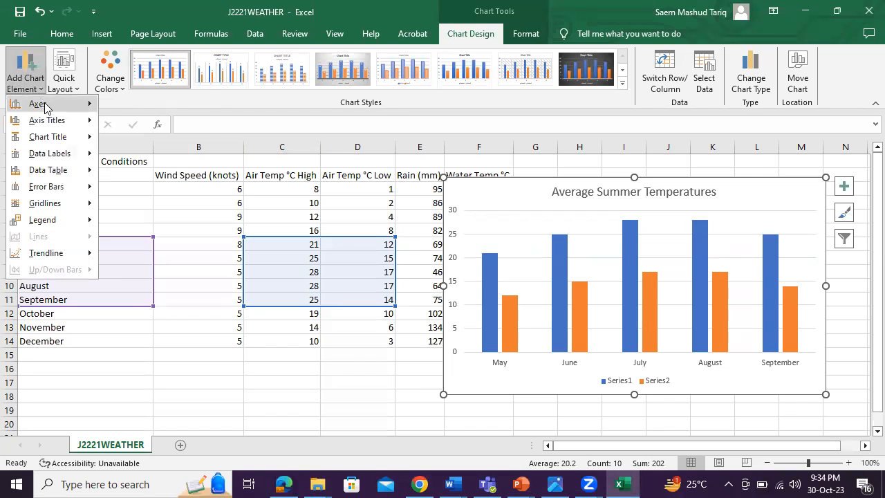
{"action": "mouse_move", "coordinate": [45, 108]}
{"action": "mouse_move", "coordinate": [60, 123]}
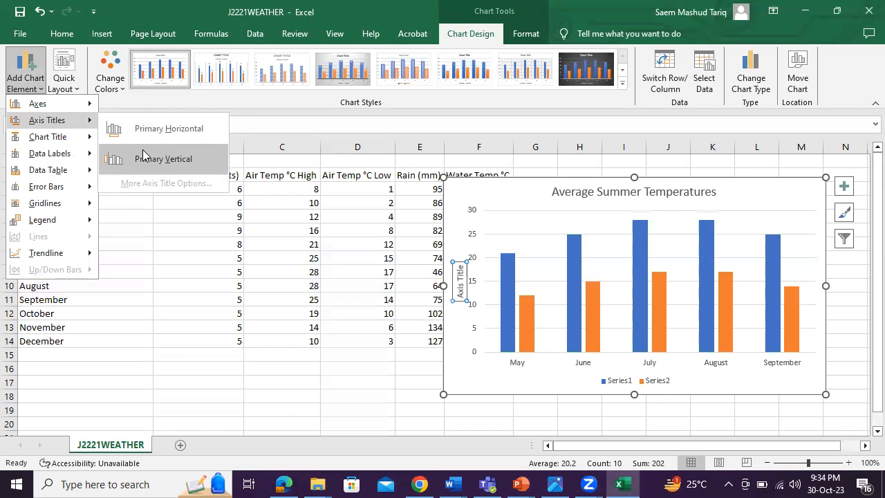
{"action": "left_click", "coordinate": [142, 158]}
{"action": "left_click_drag", "start_coordinate": [461, 266], "coordinate": [461, 297]}
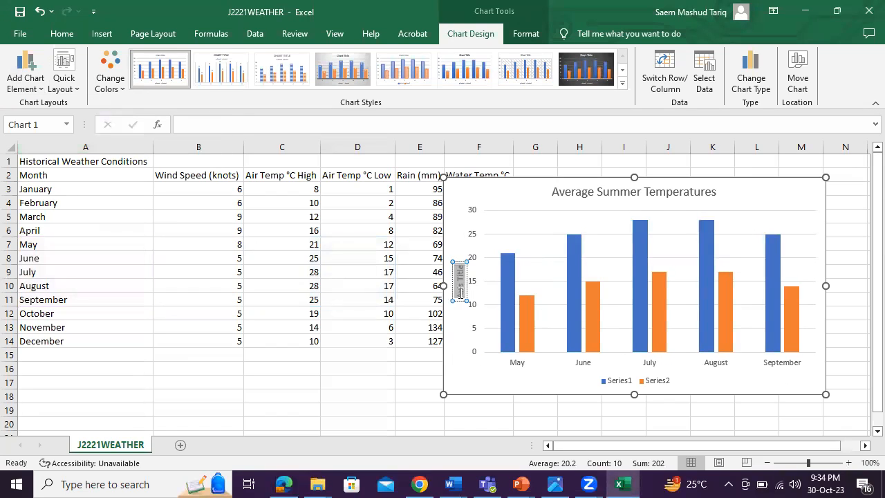
{"action": "key", "text": "ctrl+v"}
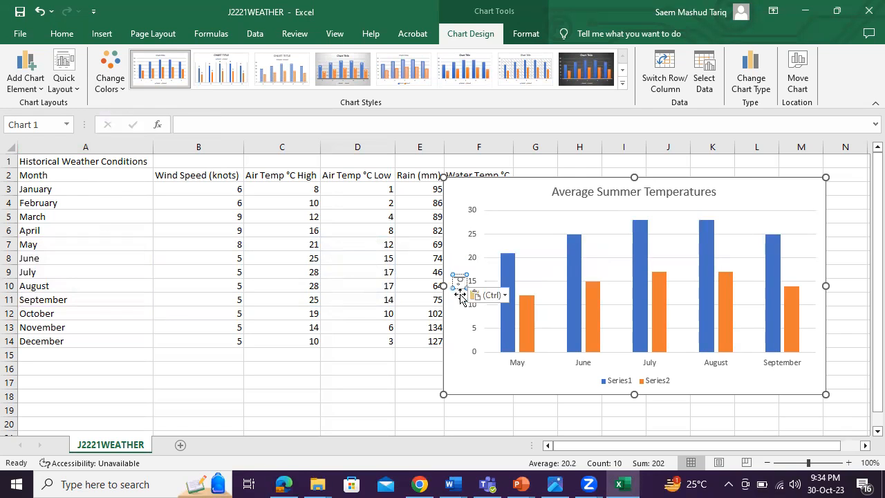
{"action": "left_click", "coordinate": [453, 353]}
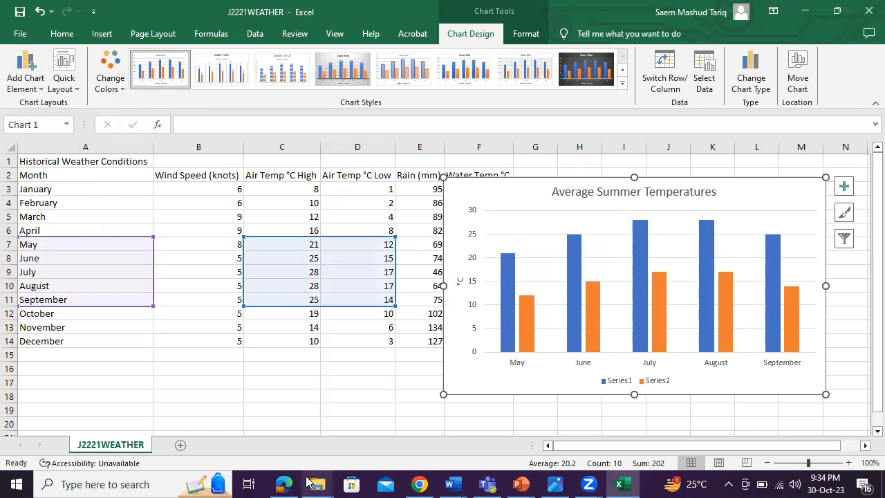
Step: Copy "Months" from question 27 in Edge and use it as the Excel chart's primary horizontal axis title
{"action": "left_click", "coordinate": [284, 484]}
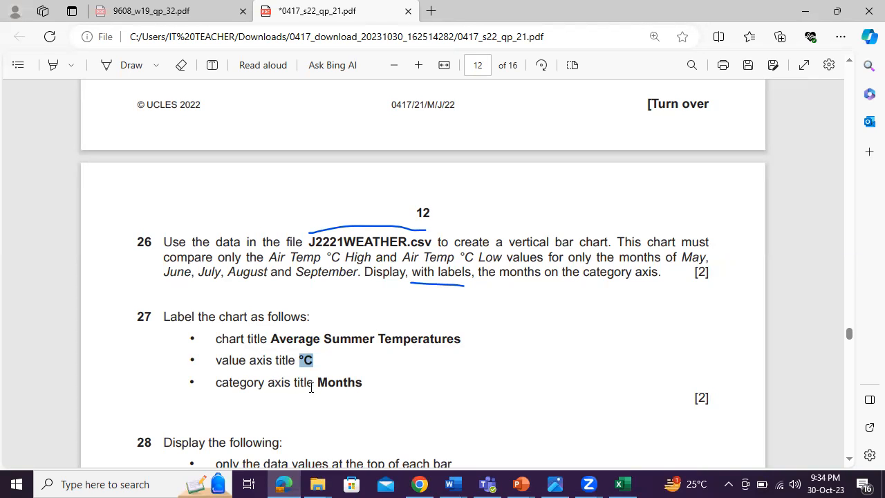
{"action": "left_click_drag", "start_coordinate": [318, 384], "coordinate": [362, 384]}
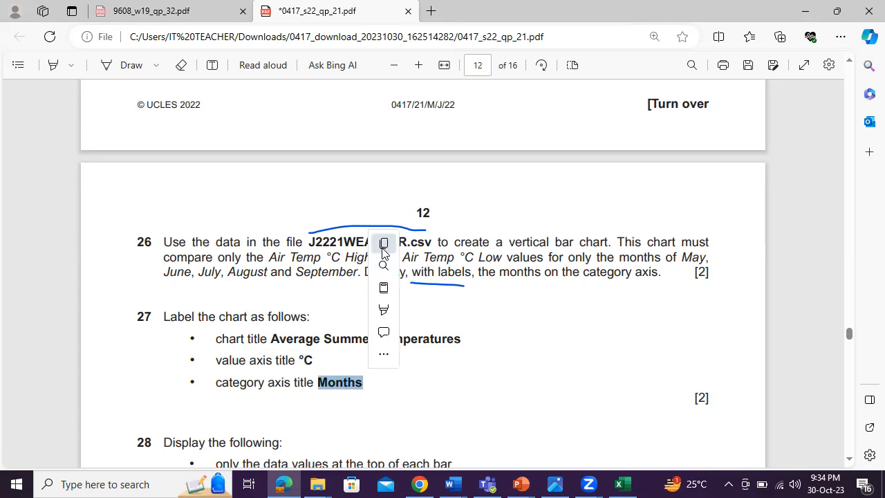
{"action": "left_click", "coordinate": [286, 484]}
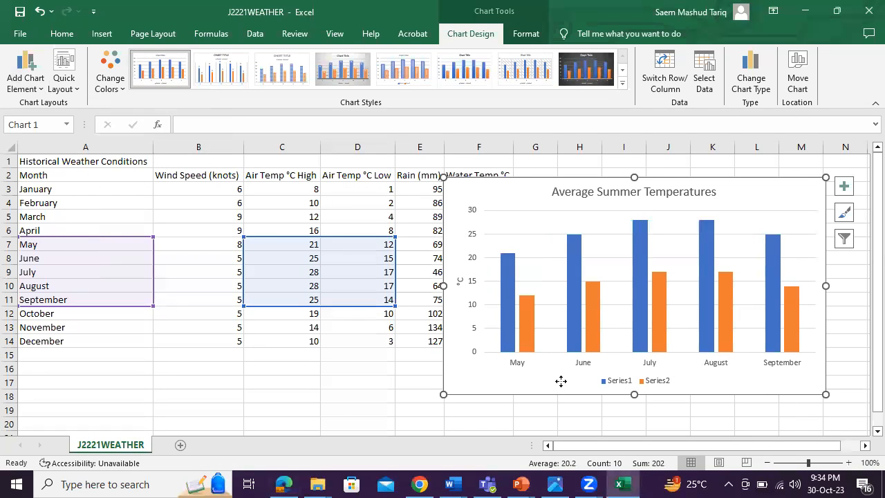
{"action": "left_click", "coordinate": [29, 82]}
{"action": "mouse_move", "coordinate": [46, 120]}
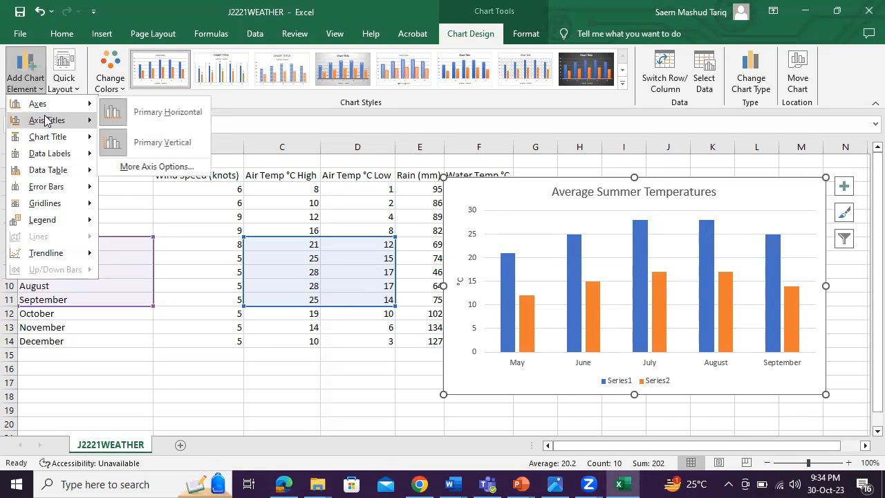
{"action": "left_click", "coordinate": [140, 124]}
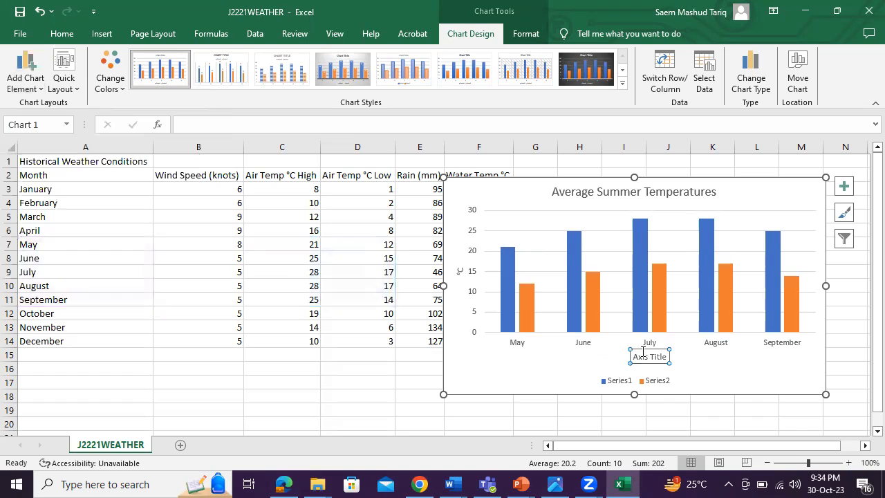
{"action": "left_click_drag", "start_coordinate": [631, 357], "coordinate": [668, 362]}
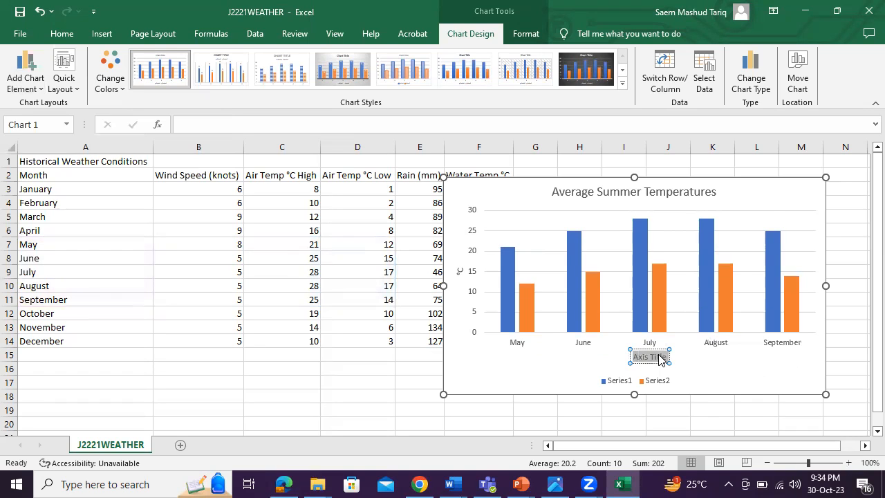
{"action": "right_click", "coordinate": [663, 357]}
{"action": "key", "text": "Escape"}
{"action": "key", "text": "ctrl+v"}
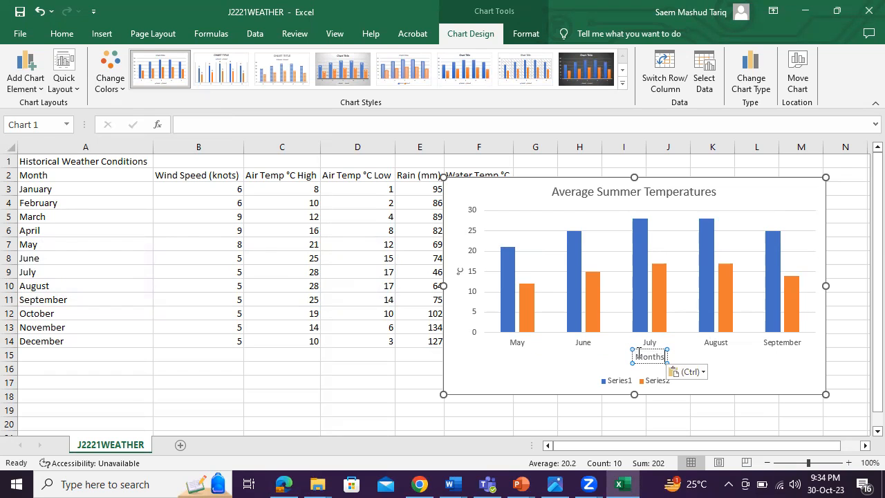
{"action": "left_click", "coordinate": [562, 385]}
Step: Consult question 28 in Edge, and in Excel apply the second chart style, which places data values above the bars
{"action": "left_click", "coordinate": [291, 479]}
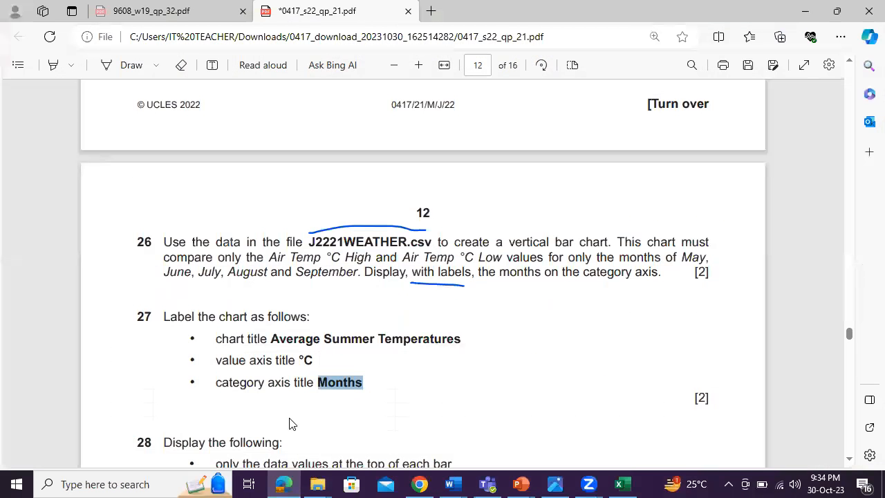
{"action": "scroll", "coordinate": [289, 419], "scroll_direction": "down", "scroll_amount": 3}
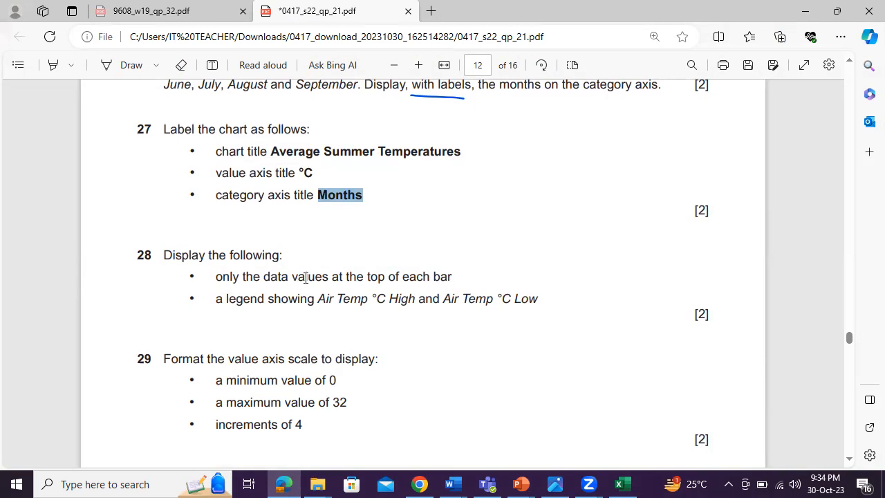
{"action": "left_click", "coordinate": [283, 484]}
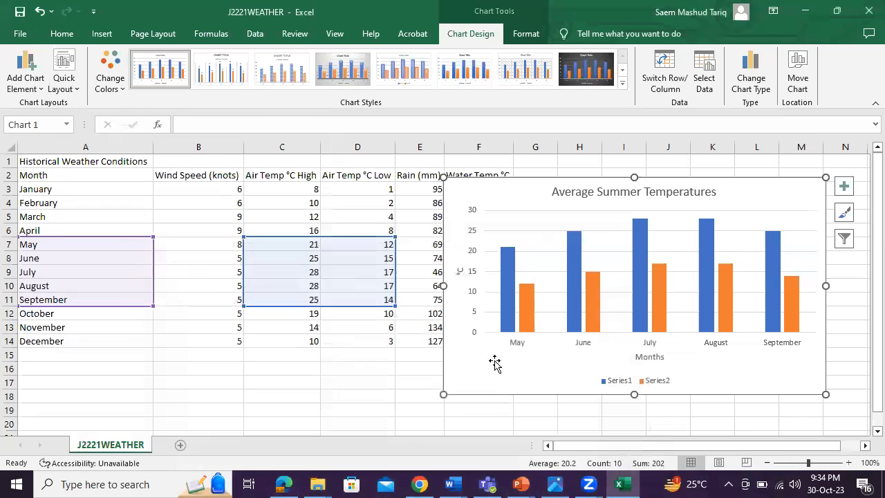
{"action": "left_click", "coordinate": [507, 283]}
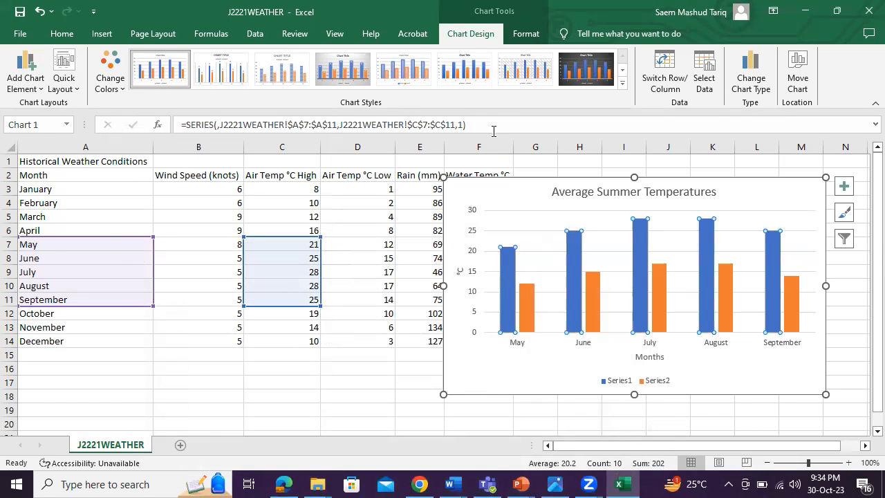
{"action": "left_click", "coordinate": [526, 303]}
{"action": "left_click", "coordinate": [509, 308]}
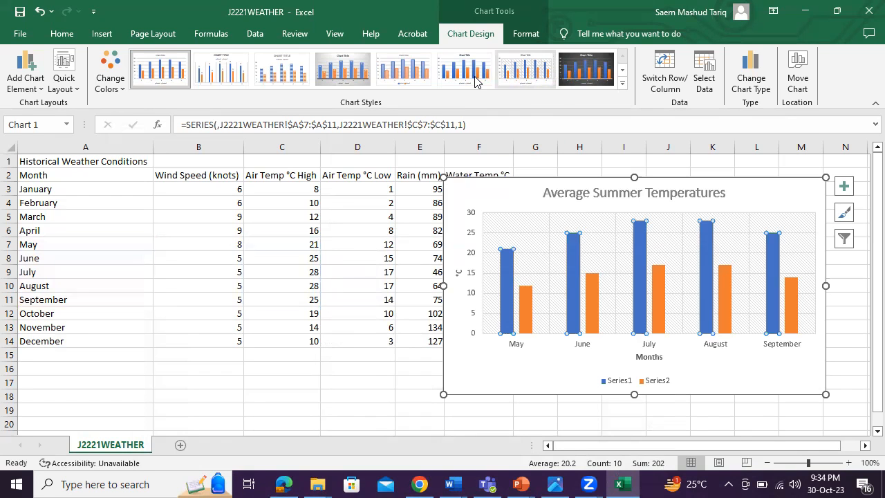
{"action": "left_click", "coordinate": [525, 69]}
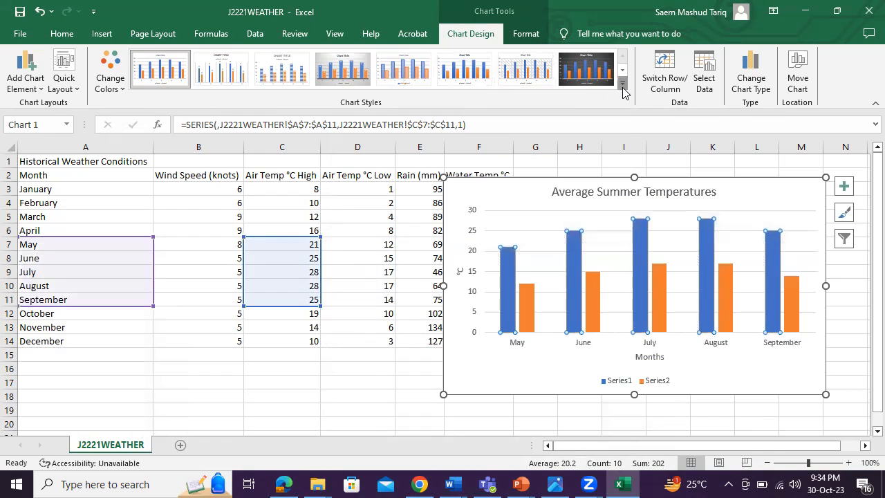
{"action": "left_click", "coordinate": [621, 83]}
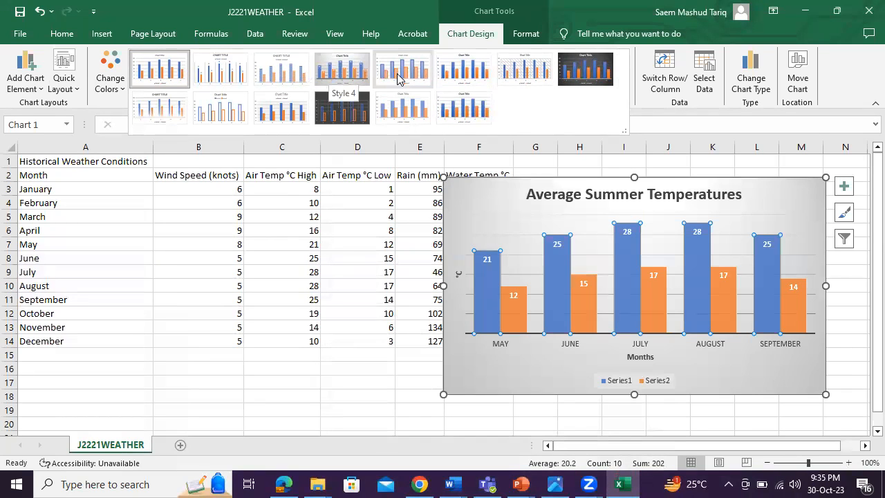
{"action": "left_click", "coordinate": [216, 74]}
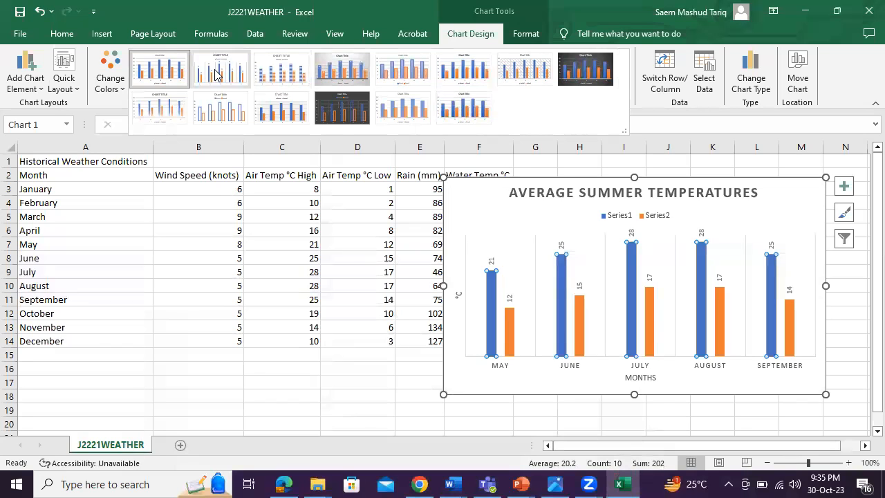
Step: Switch to the exam paper in Edge and copy the legend name "Air Temp °C High" from question 28
{"action": "left_click", "coordinate": [289, 483]}
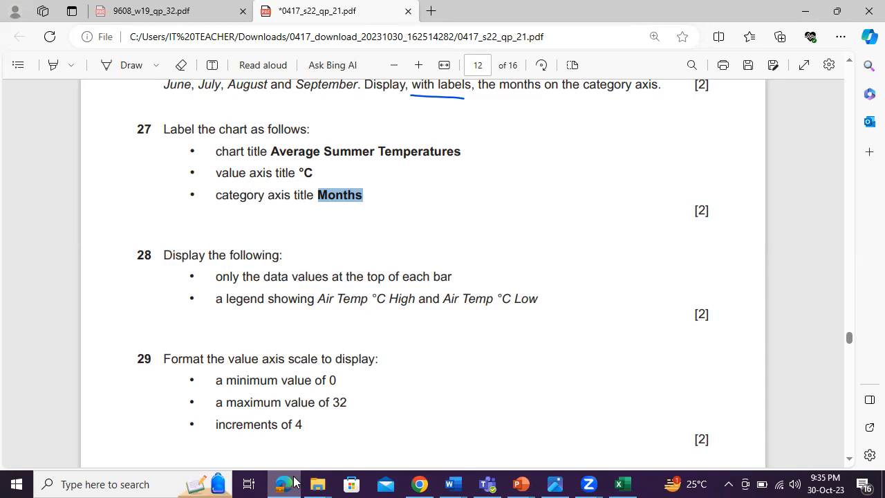
{"action": "left_click_drag", "start_coordinate": [320, 298], "coordinate": [413, 297]}
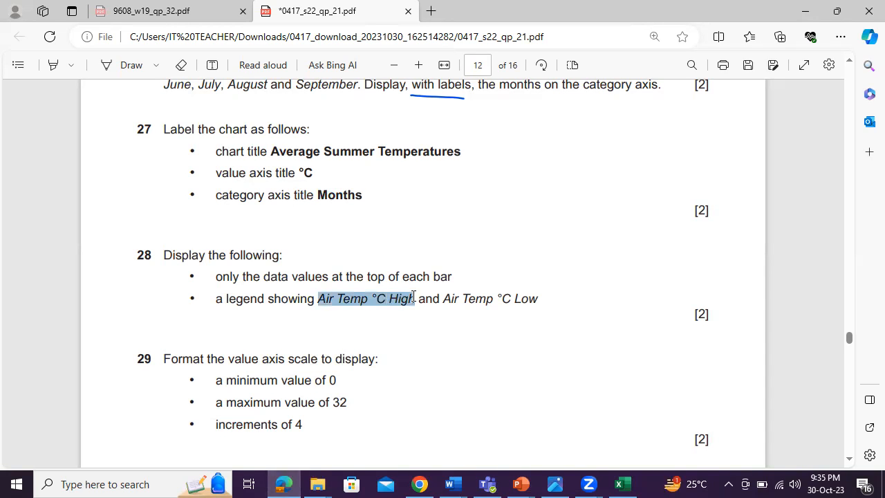
{"action": "left_click", "coordinate": [436, 158]}
Step: Back in Excel, open the chart's data source settings and rename Series1 with the copied text "Air Temp °C High"
{"action": "left_click", "coordinate": [284, 484]}
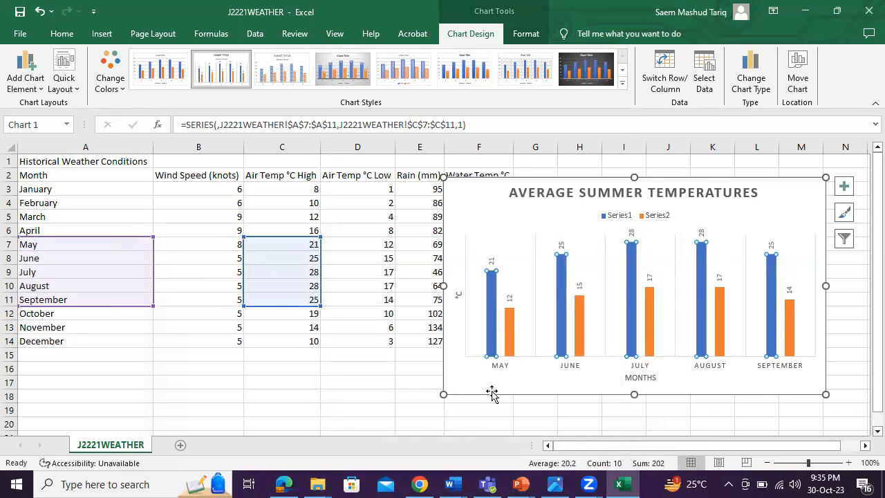
{"action": "left_click", "coordinate": [622, 216]}
{"action": "left_click", "coordinate": [621, 216]}
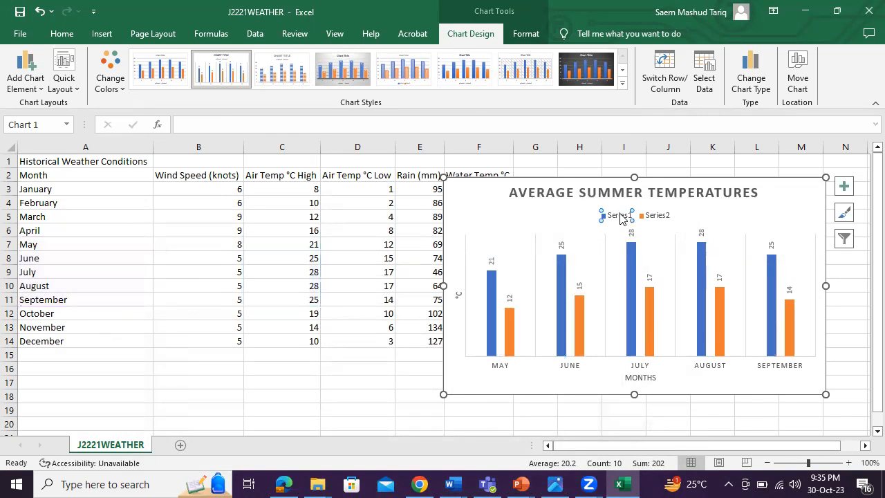
{"action": "right_click", "coordinate": [621, 216]}
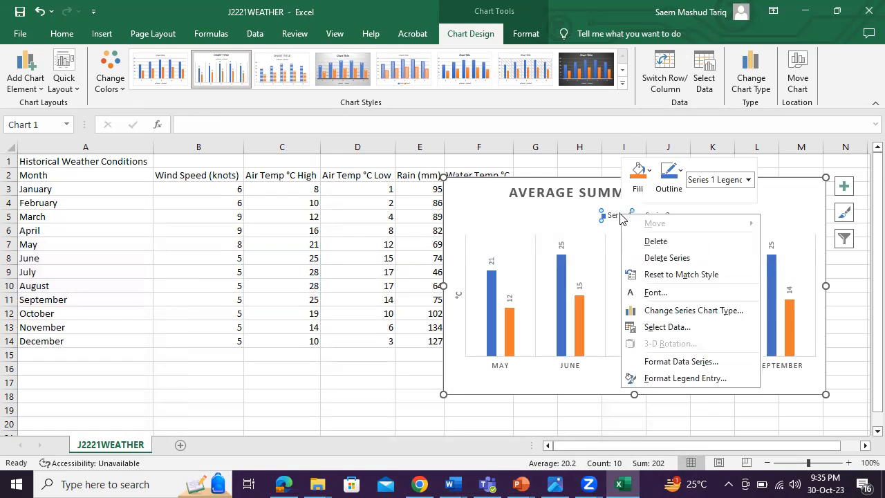
{"action": "left_click", "coordinate": [680, 329]}
{"action": "left_click", "coordinate": [385, 289]}
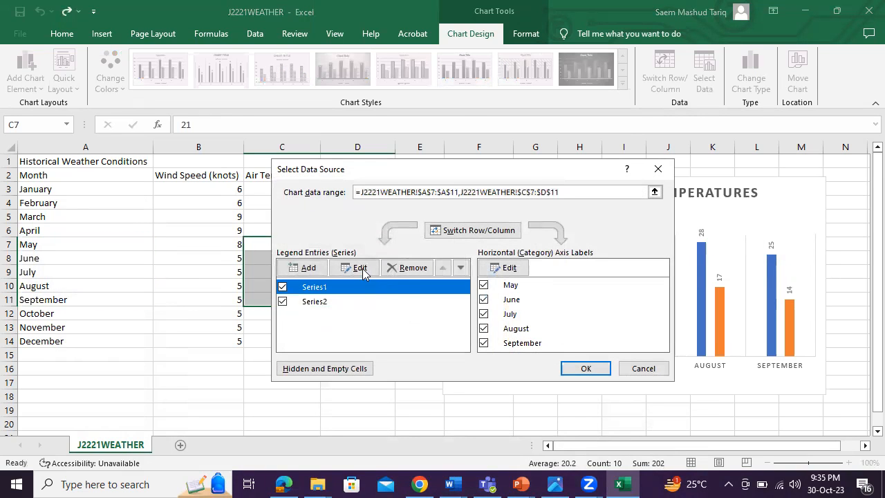
{"action": "left_click_drag", "start_coordinate": [523, 173], "coordinate": [334, 142]}
{"action": "left_click", "coordinate": [165, 237]}
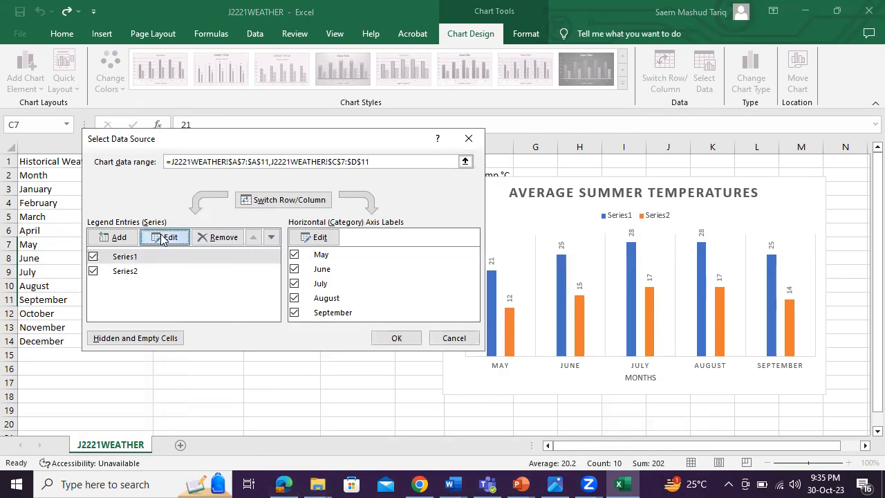
{"action": "right_click", "coordinate": [427, 260]}
{"action": "left_click", "coordinate": [458, 306]}
{"action": "left_click", "coordinate": [492, 312]}
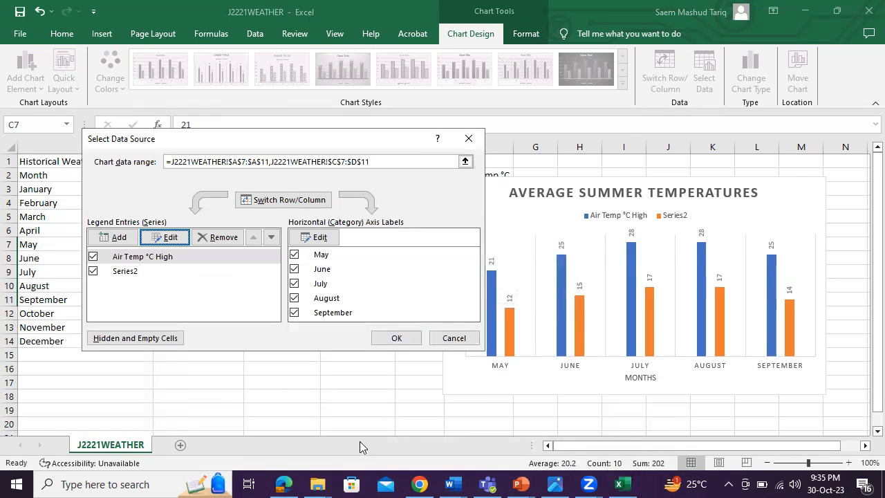
Step: Switch to the exam paper in Edge and copy the legend name "Air Temp °C Low" from question 28
{"action": "left_click", "coordinate": [283, 484]}
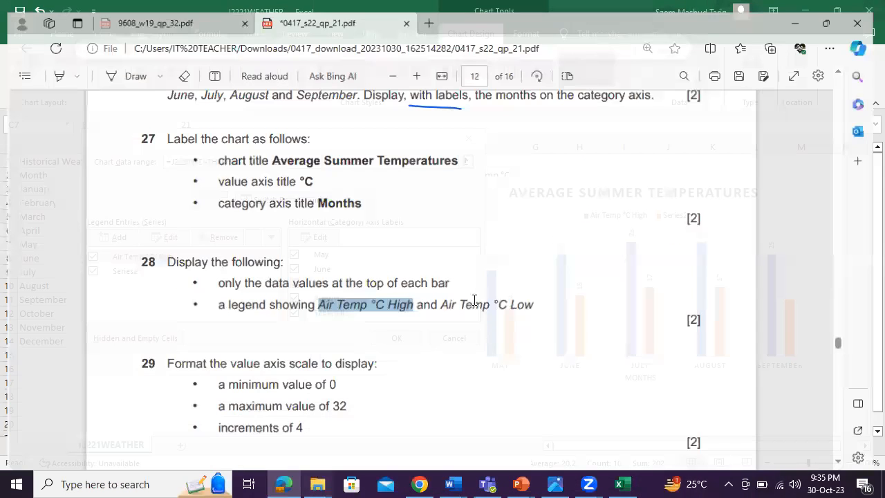
{"action": "left_click_drag", "start_coordinate": [441, 299], "coordinate": [539, 306]}
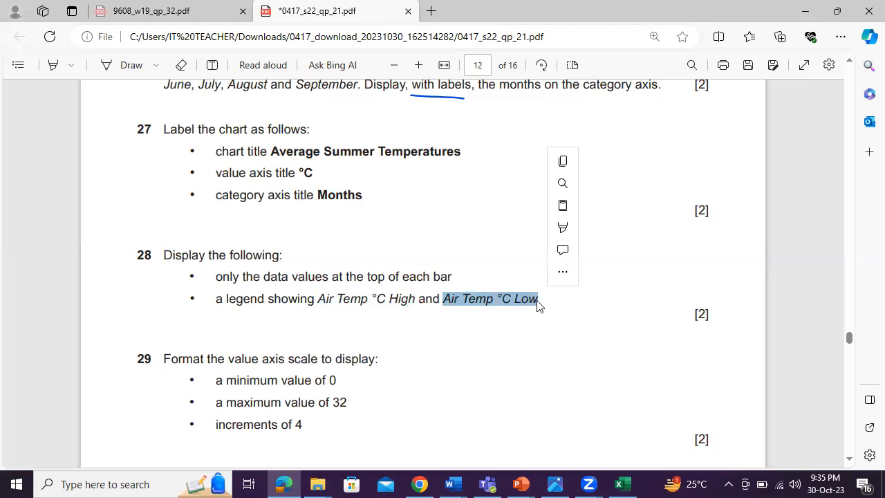
{"action": "left_click", "coordinate": [562, 160]}
Step: Back in Excel, rename Series2 with the copied text "Air Temp °C Low" and apply the data source changes
{"action": "left_click", "coordinate": [283, 484]}
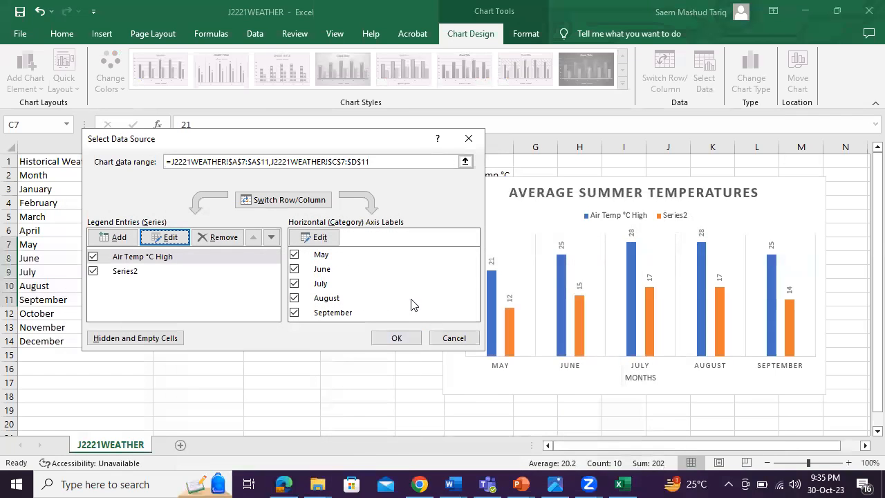
{"action": "left_click", "coordinate": [188, 273]}
{"action": "left_click", "coordinate": [179, 237]}
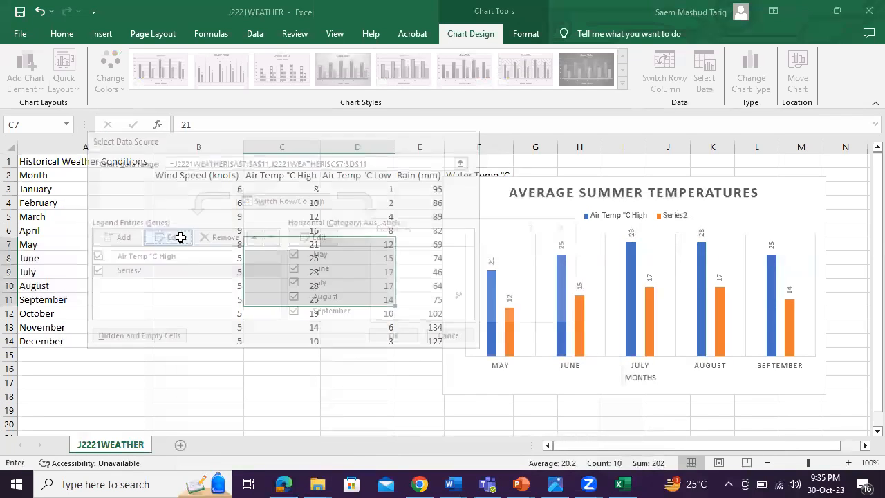
{"action": "right_click", "coordinate": [395, 260]}
{"action": "left_click", "coordinate": [418, 297]}
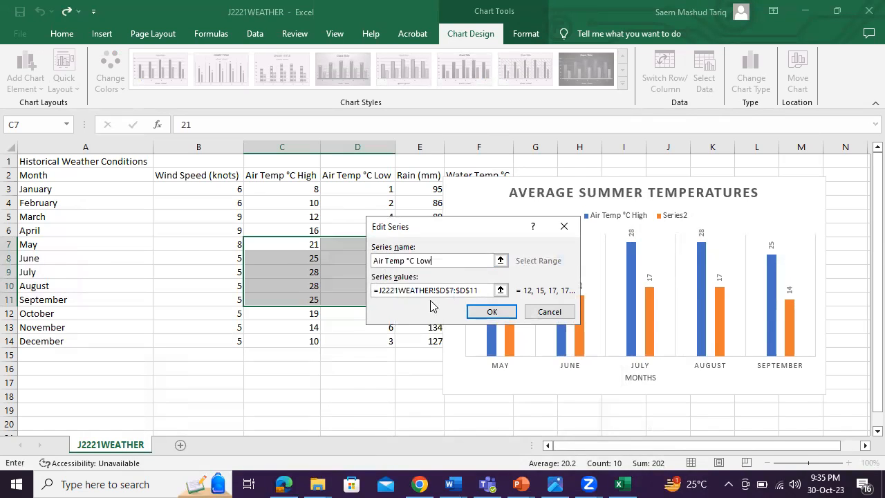
{"action": "left_click", "coordinate": [490, 311]}
{"action": "left_click", "coordinate": [400, 338]}
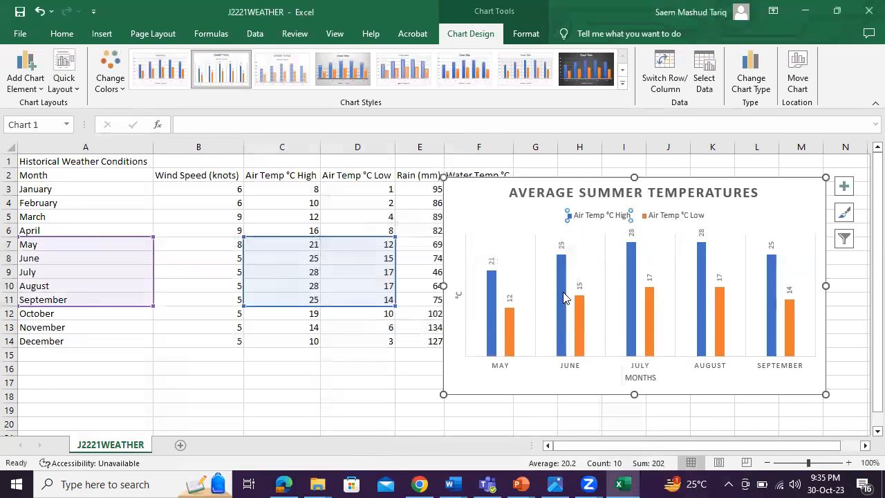
Step: Enlarge the temperature chart on the worksheet by extending its upper-left and lower-left corners outward
{"action": "left_click_drag", "start_coordinate": [443, 178], "coordinate": [419, 170]}
{"action": "left_click_drag", "start_coordinate": [416, 394], "coordinate": [398, 417]}
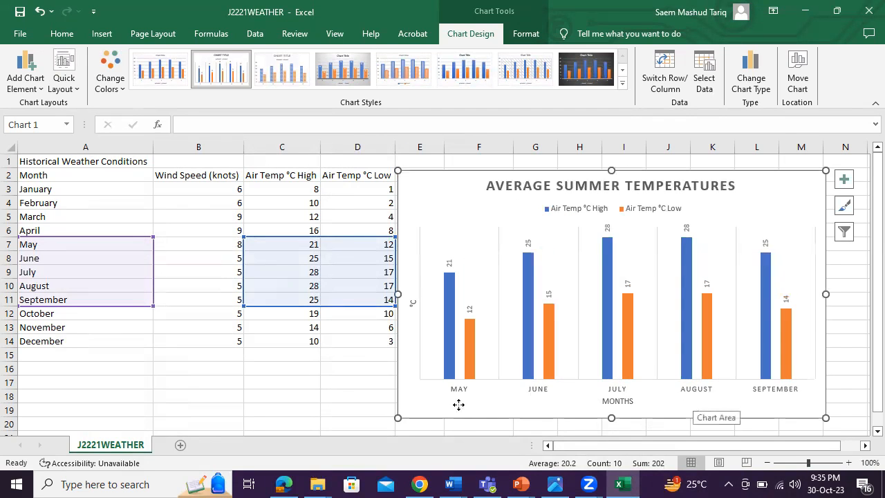
{"action": "left_click", "coordinate": [345, 391]}
{"action": "left_click", "coordinate": [420, 392]}
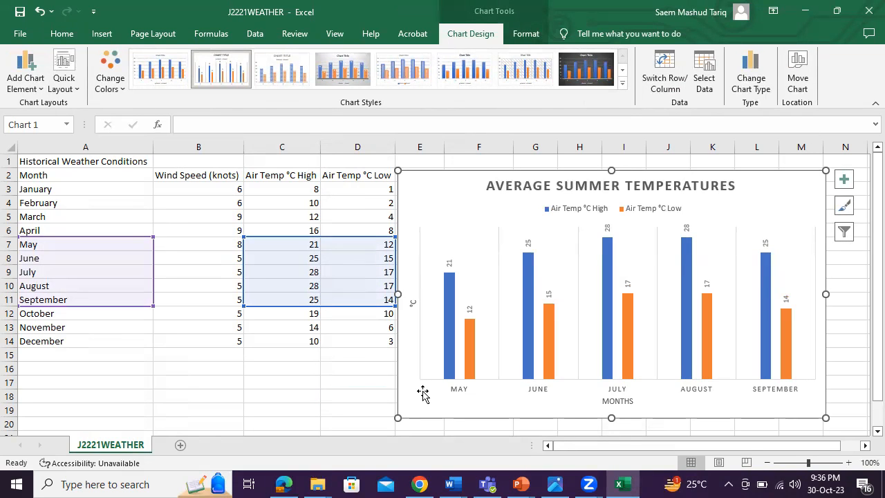
Step: Switch to the exam paper in Edge and read question 29's requirements for the value axis scale
{"action": "mouse_move", "coordinate": [291, 481]}
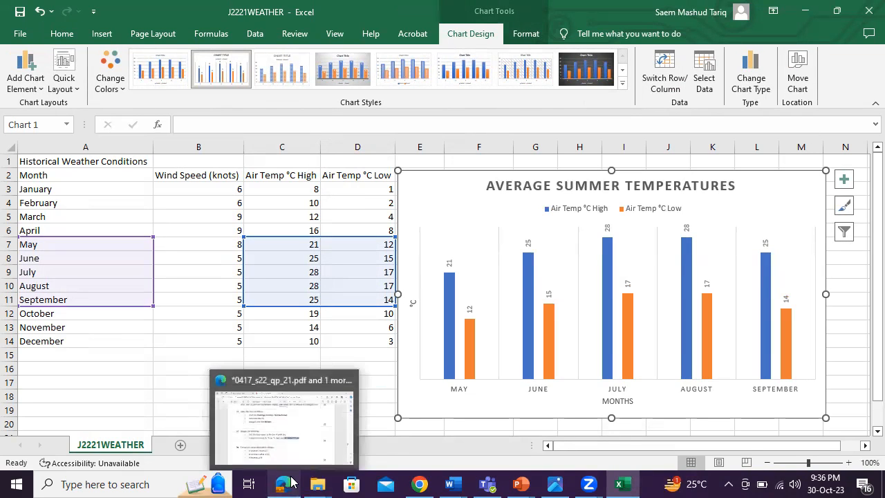
{"action": "left_click", "coordinate": [286, 422]}
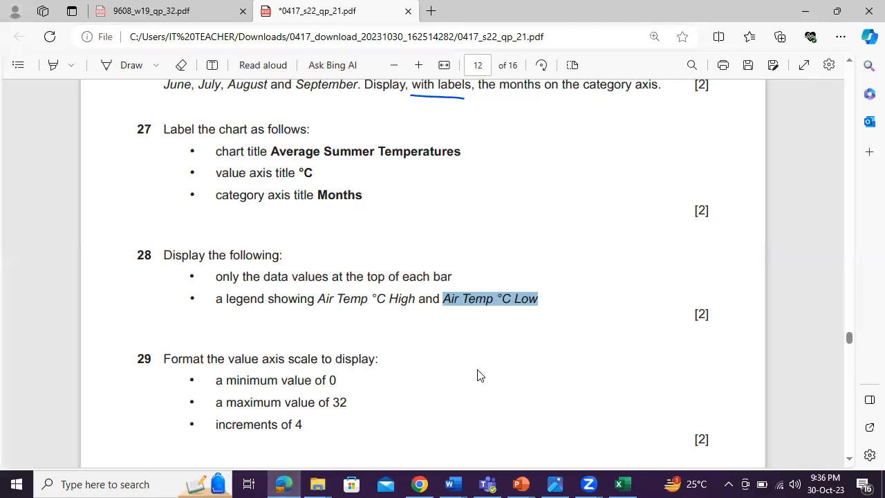
{"action": "scroll", "coordinate": [481, 376], "scroll_direction": "down", "scroll_amount": 3}
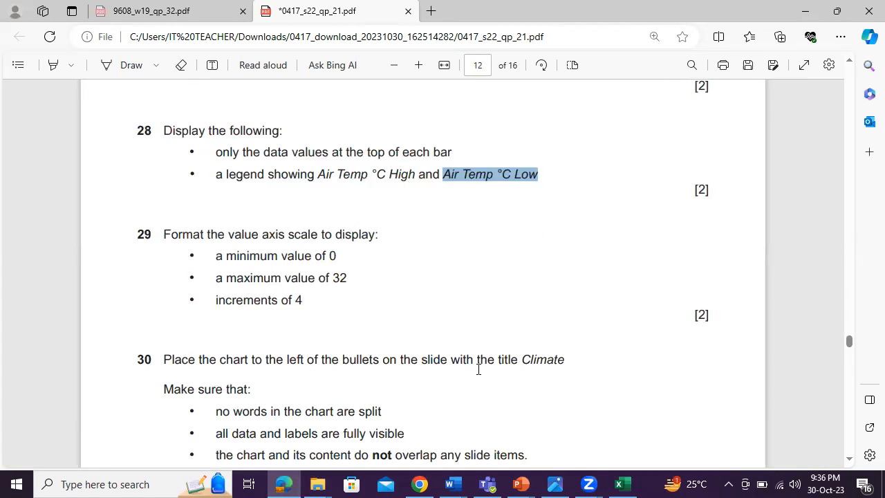
{"action": "left_click_drag", "start_coordinate": [166, 235], "coordinate": [389, 237]}
{"action": "left_click", "coordinate": [320, 259]}
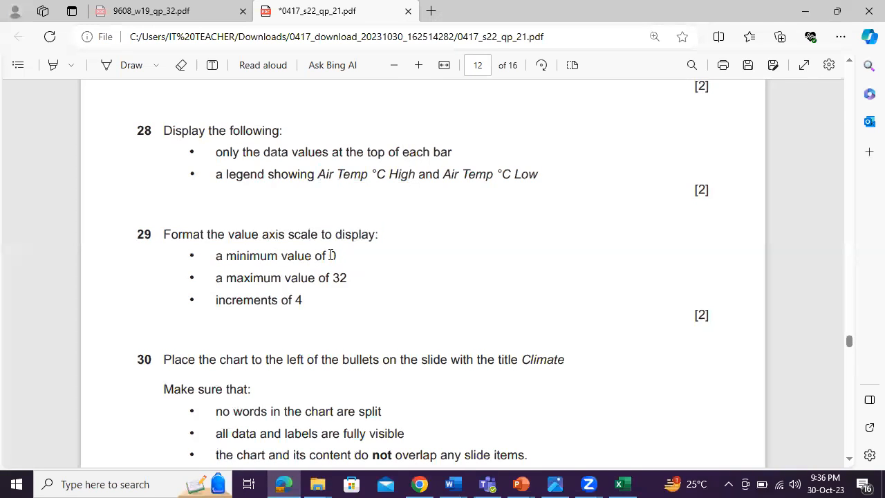
Step: Compare the temperature chart in Excel with the requirements of questions 28 and 29 in the exam paper in Edge
{"action": "left_click", "coordinate": [283, 484]}
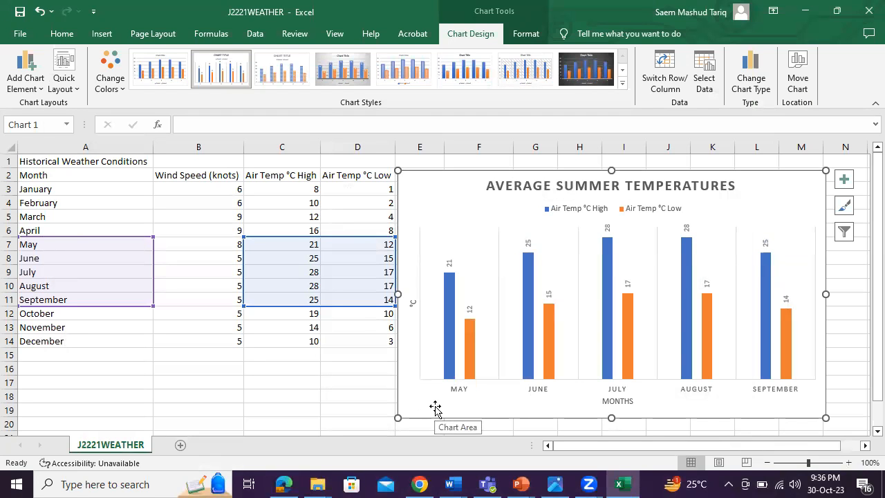
{"action": "left_click", "coordinate": [284, 484]}
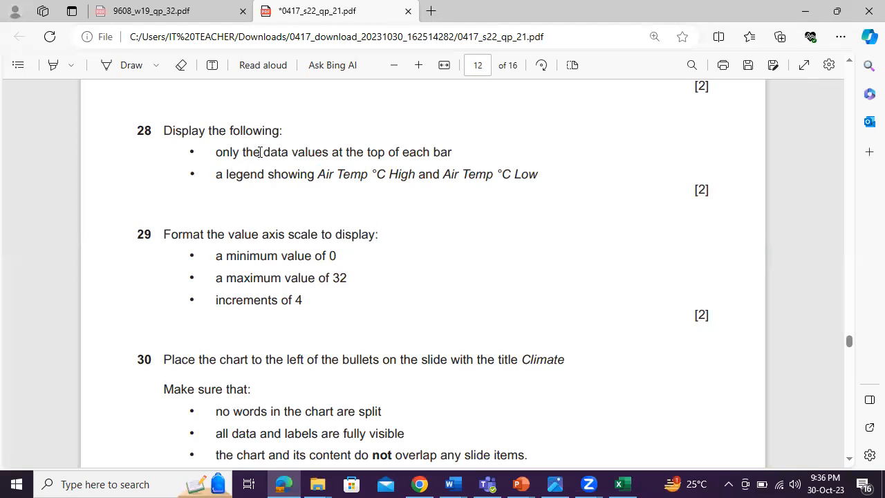
{"action": "key", "text": "alt+Tab"}
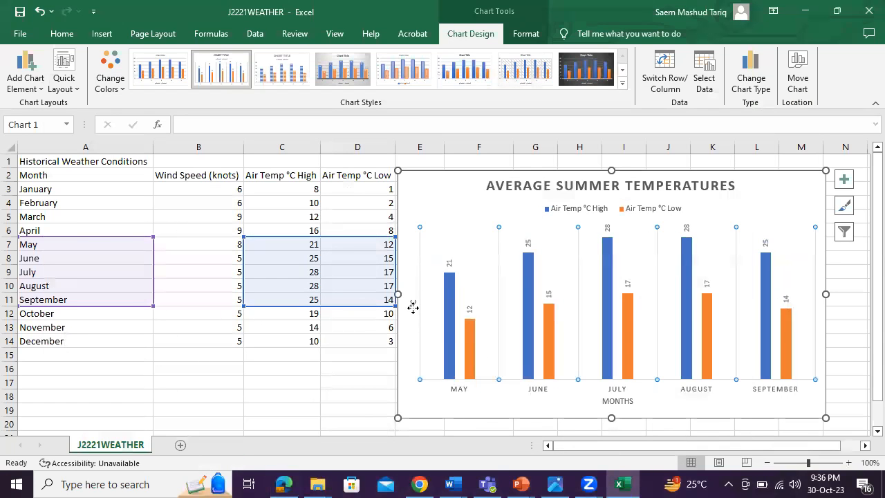
{"action": "left_click", "coordinate": [449, 324]}
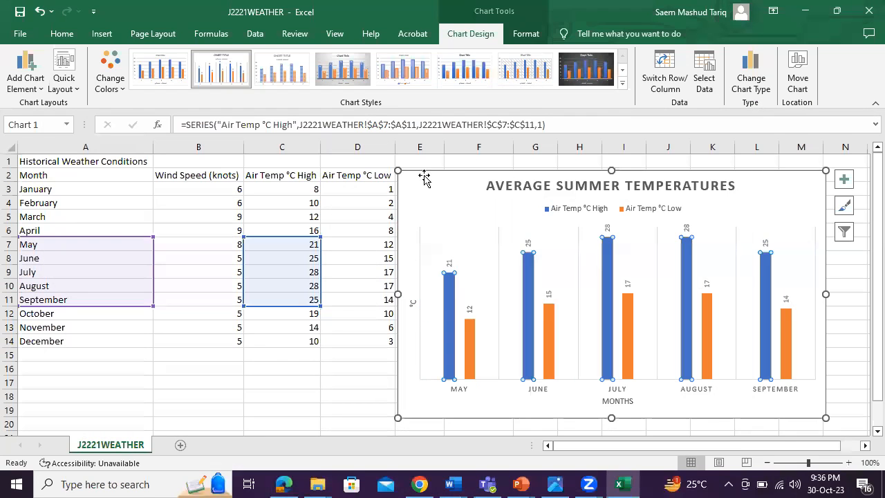
{"action": "left_click", "coordinate": [278, 479]}
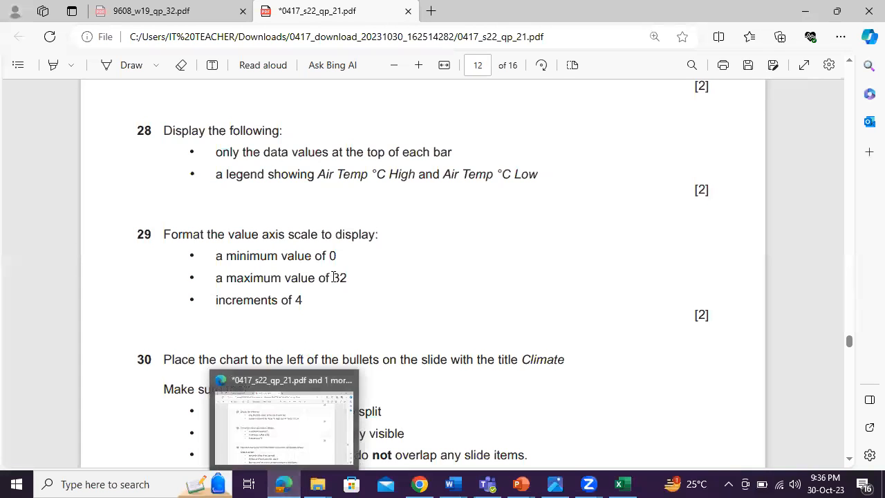
{"action": "left_click", "coordinate": [280, 482]}
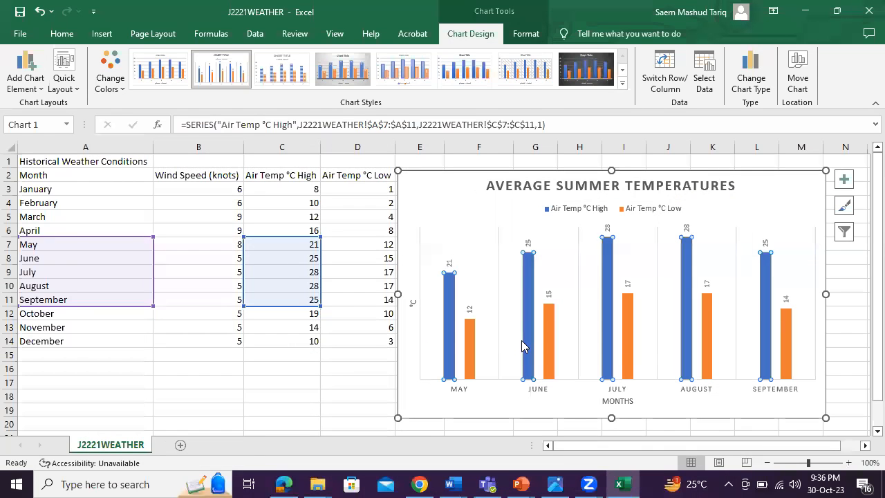
{"action": "left_click", "coordinate": [423, 278]}
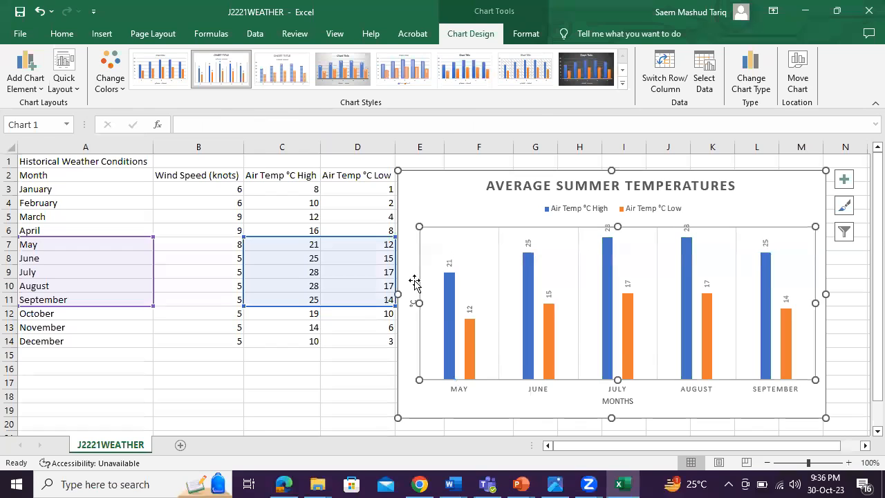
{"action": "left_click", "coordinate": [412, 297]}
{"action": "right_click", "coordinate": [412, 300]}
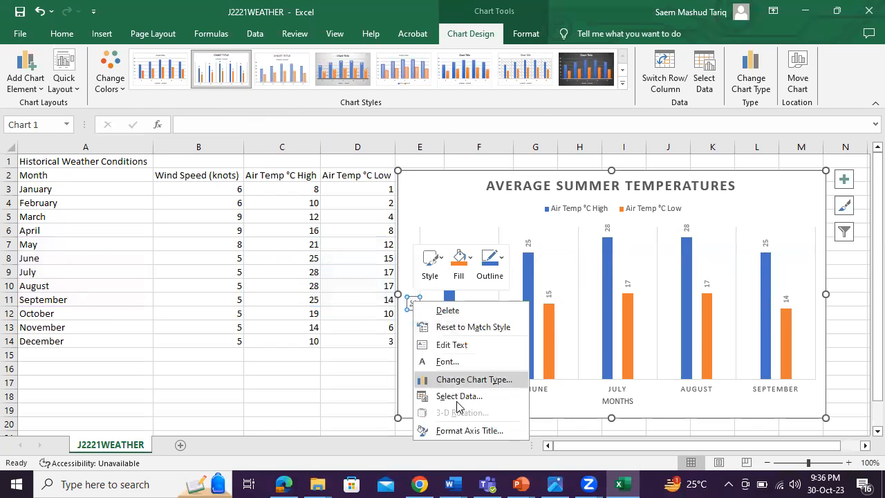
{"action": "left_click", "coordinate": [463, 430]}
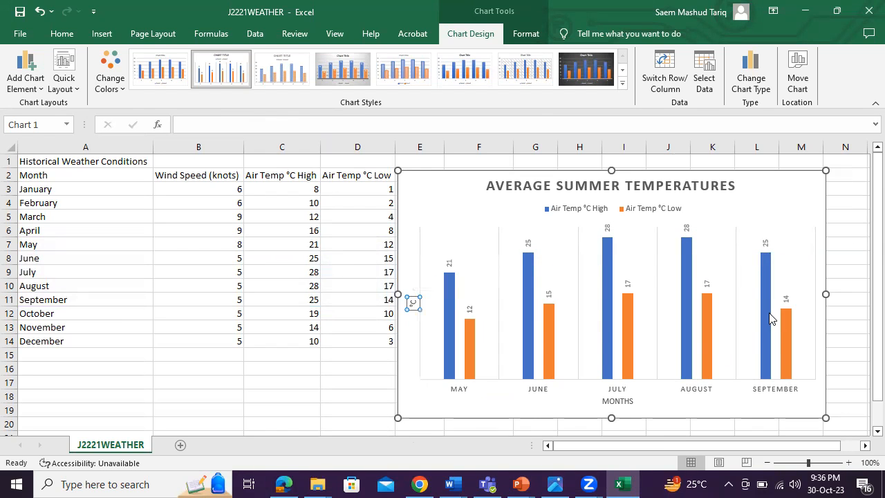
{"action": "left_click", "coordinate": [868, 156]}
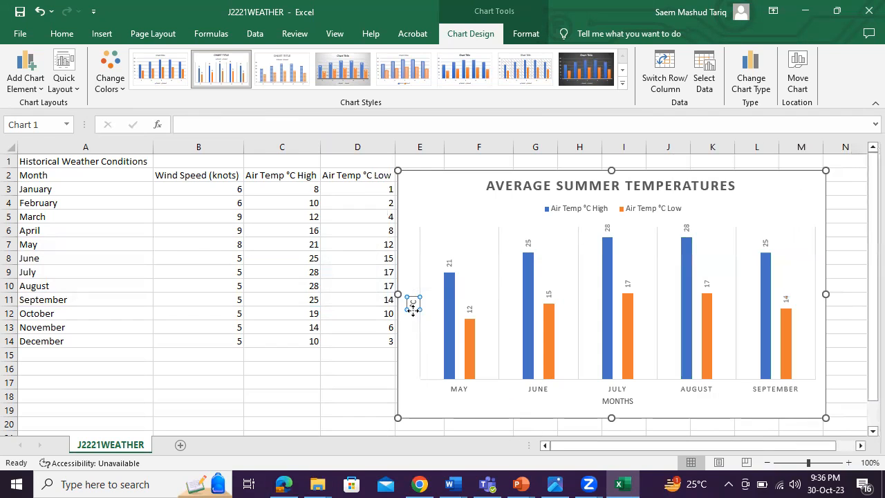
{"action": "right_click", "coordinate": [413, 305]}
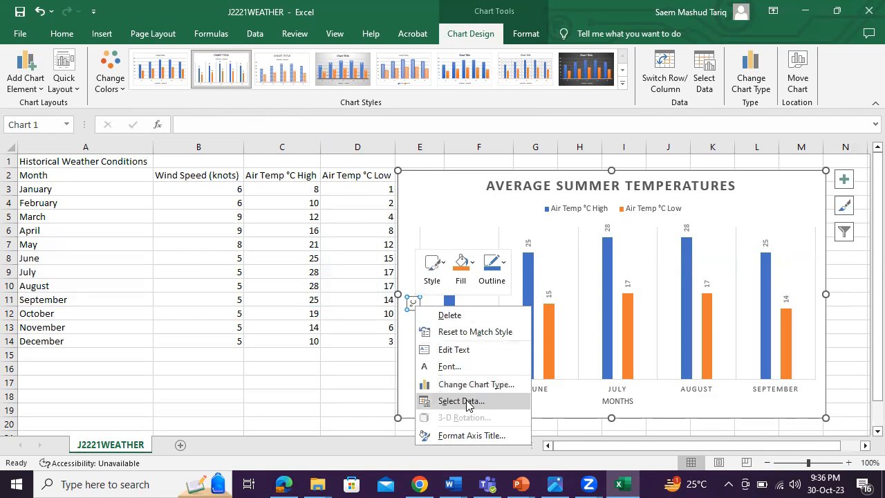
{"action": "key", "text": "Escape"}
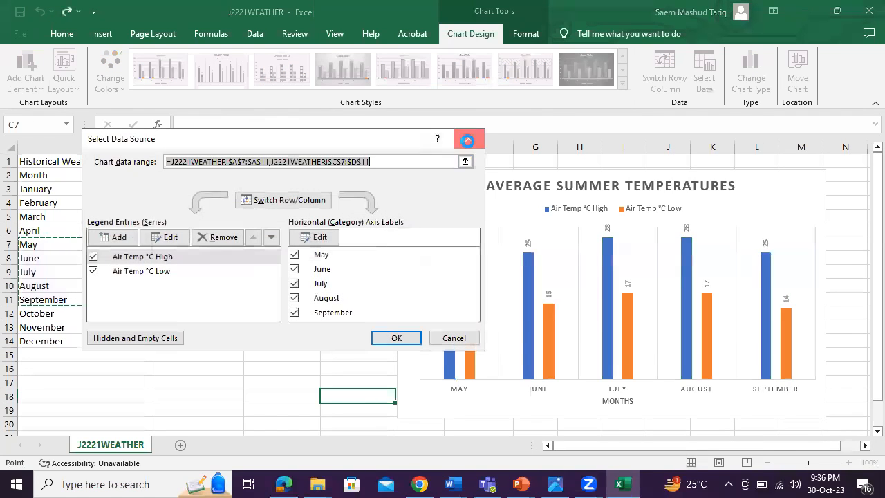
{"action": "left_click", "coordinate": [466, 136]}
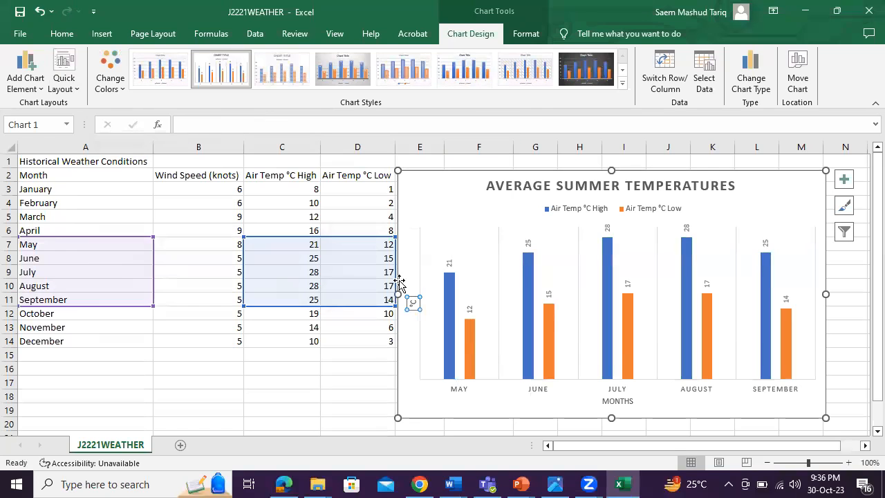
Step: Apply chart Style 13 to the temperature chart so the value axis is displayed
{"action": "left_click", "coordinate": [450, 285]}
{"action": "left_click", "coordinate": [622, 83]}
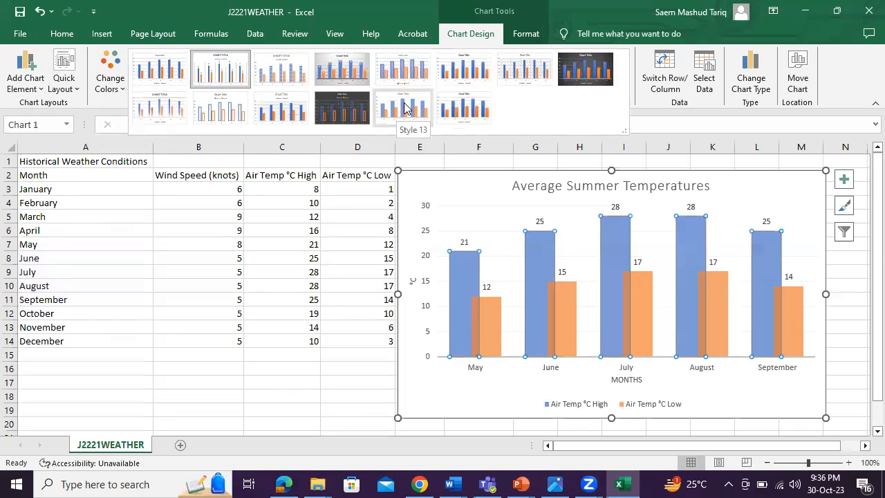
{"action": "left_click", "coordinate": [405, 107]}
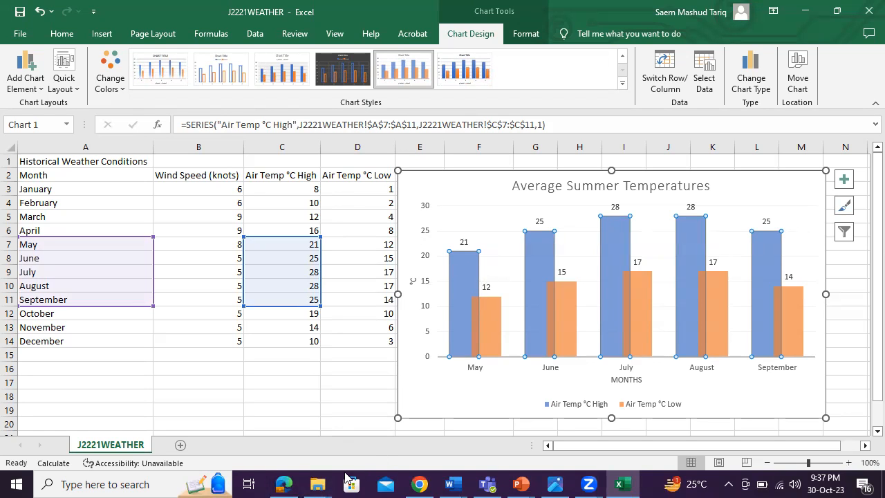
Step: Check question 29 in the exam paper in Edge and set the chart's value axis maximum to 32 in Excel
{"action": "left_click", "coordinate": [285, 482]}
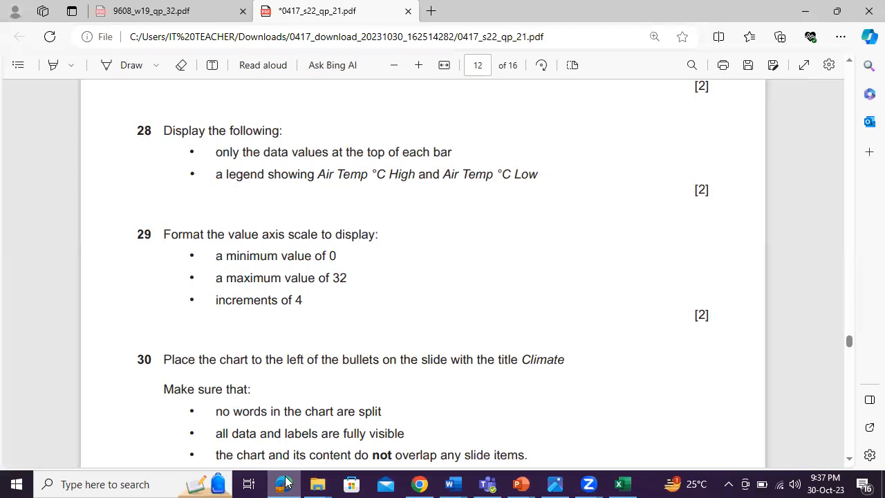
{"action": "key", "text": "alt+Tab"}
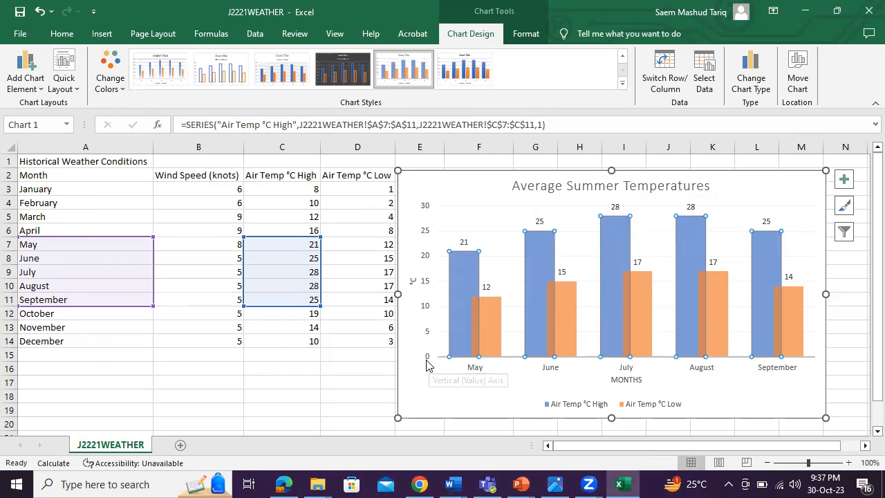
{"action": "left_click", "coordinate": [292, 483]}
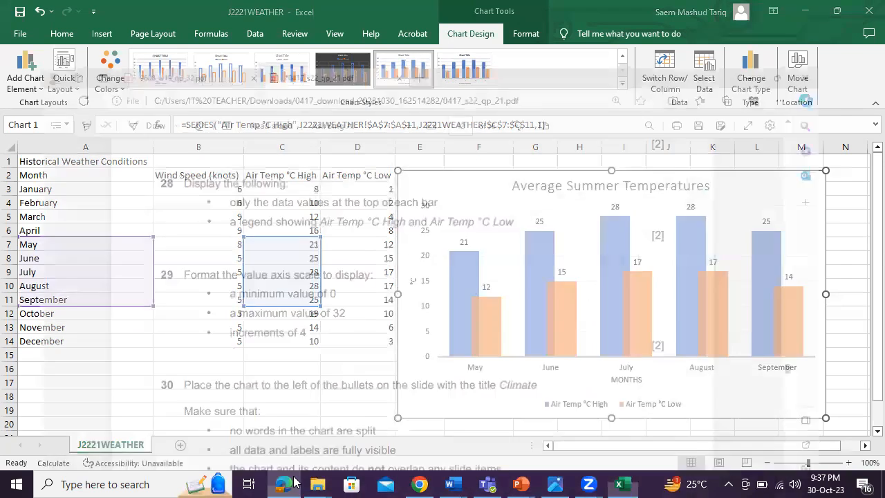
{"action": "key", "text": "alt+Tab"}
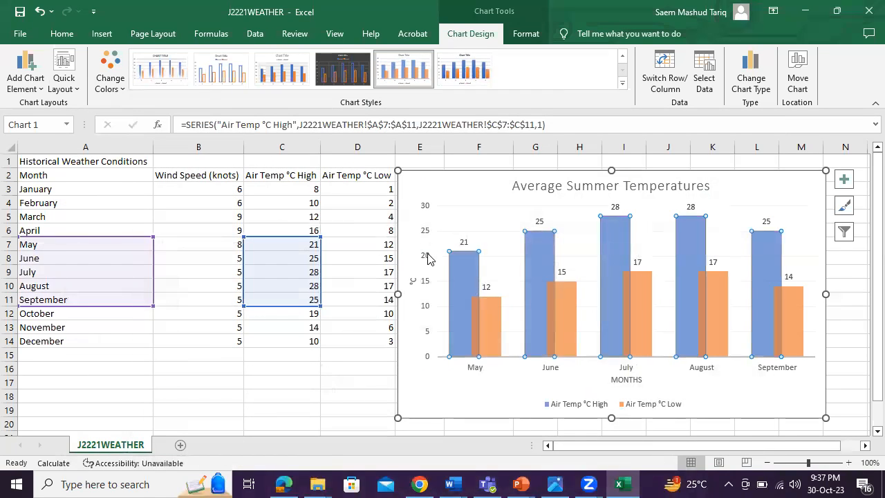
{"action": "right_click", "coordinate": [424, 211]}
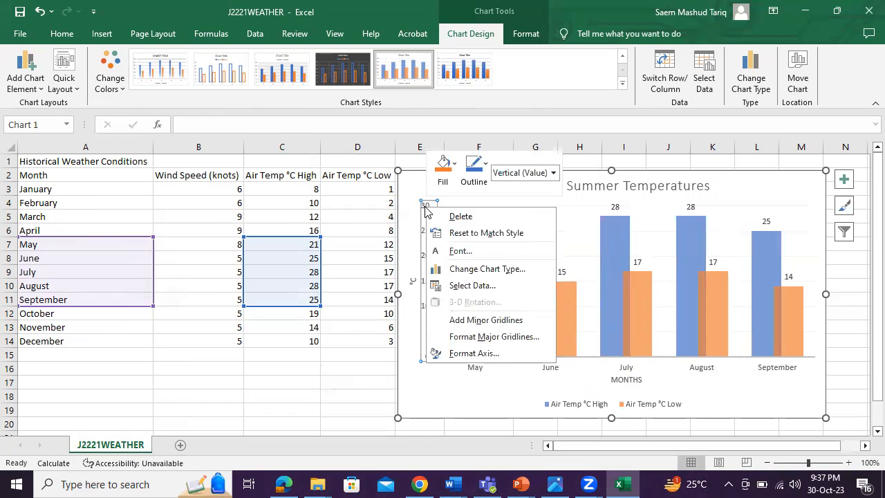
{"action": "left_click", "coordinate": [486, 353]}
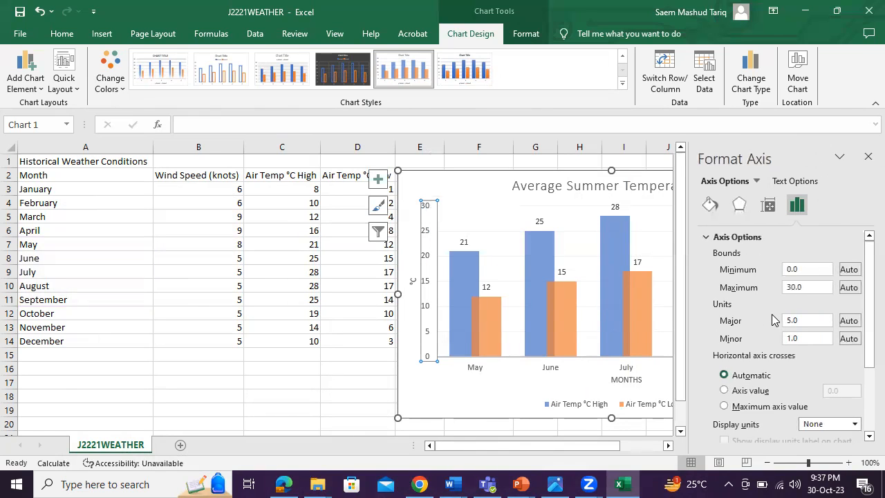
{"action": "left_click", "coordinate": [808, 289]}
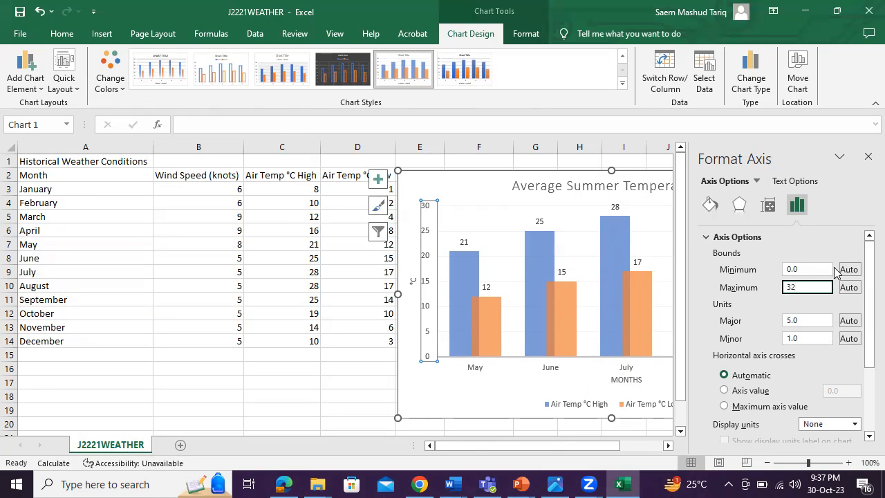
{"action": "double_click", "coordinate": [807, 269]}
{"action": "type", "text": "-3"}
{"action": "key", "text": "Return"}
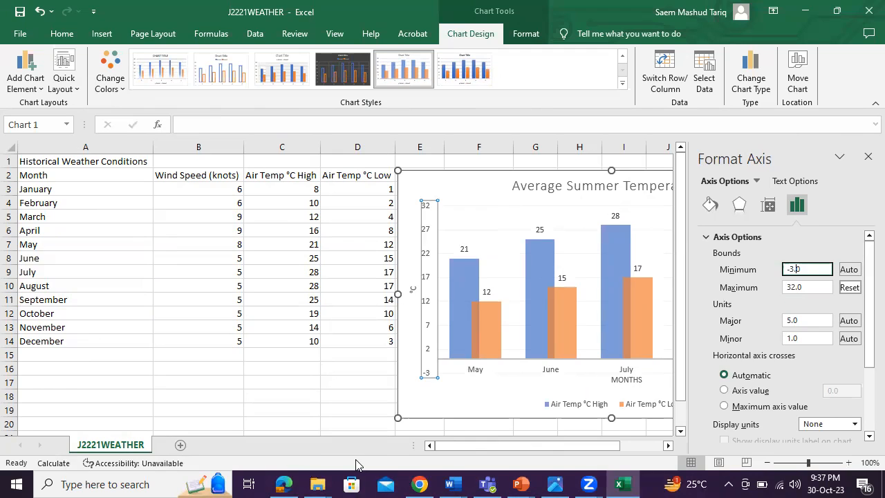
Step: Check the required increment in the exam paper in Edge and set the value axis major unit to 4 in Excel
{"action": "left_click", "coordinate": [285, 483]}
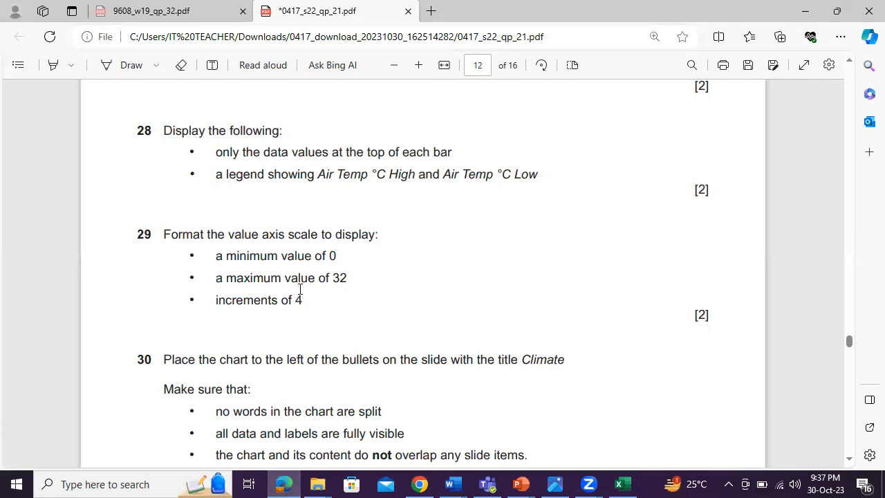
{"action": "left_click", "coordinate": [281, 482]}
{"action": "left_click", "coordinate": [809, 337]}
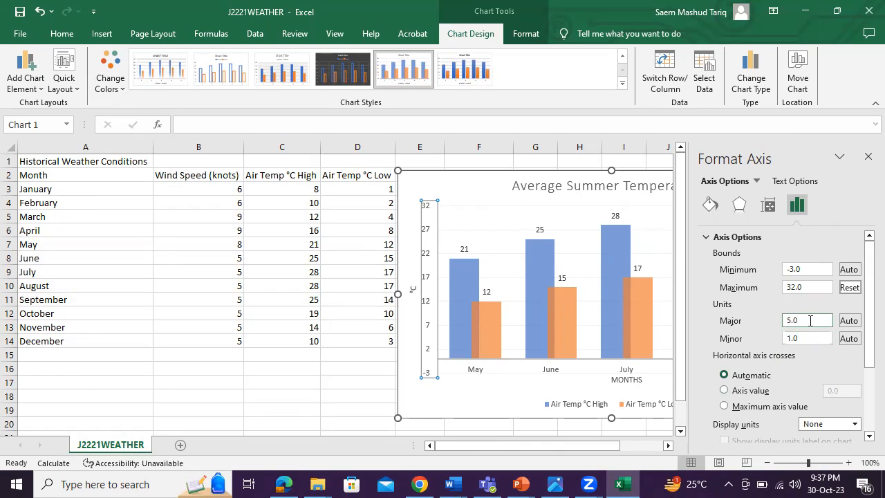
{"action": "left_click_drag", "start_coordinate": [810, 320], "coordinate": [740, 323]}
{"action": "type", "text": "4"}
{"action": "left_click", "coordinate": [409, 250]}
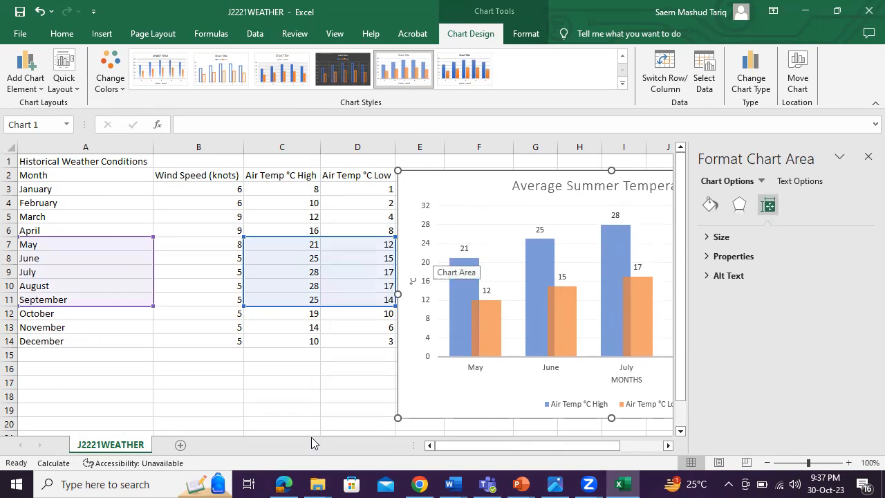
Step: Reopen the value axis options and check the bounds and major unit
{"action": "left_click", "coordinate": [433, 287]}
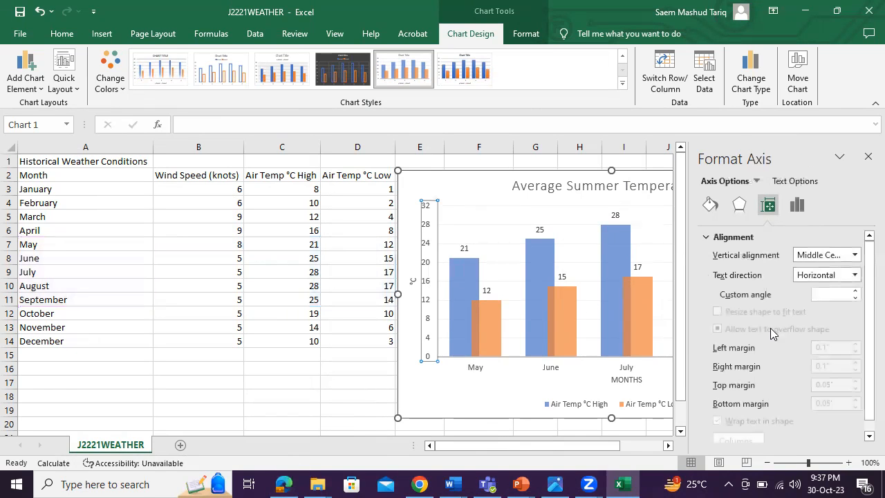
{"action": "right_click", "coordinate": [429, 267]}
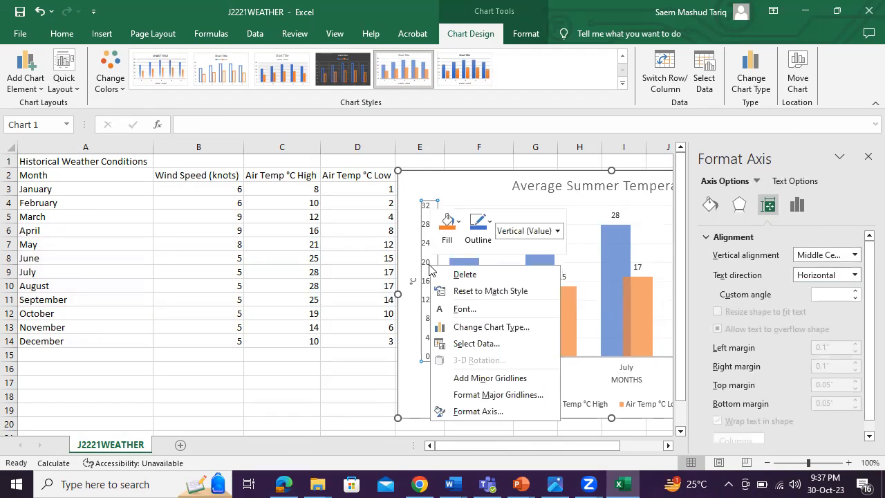
{"action": "left_click", "coordinate": [496, 412]}
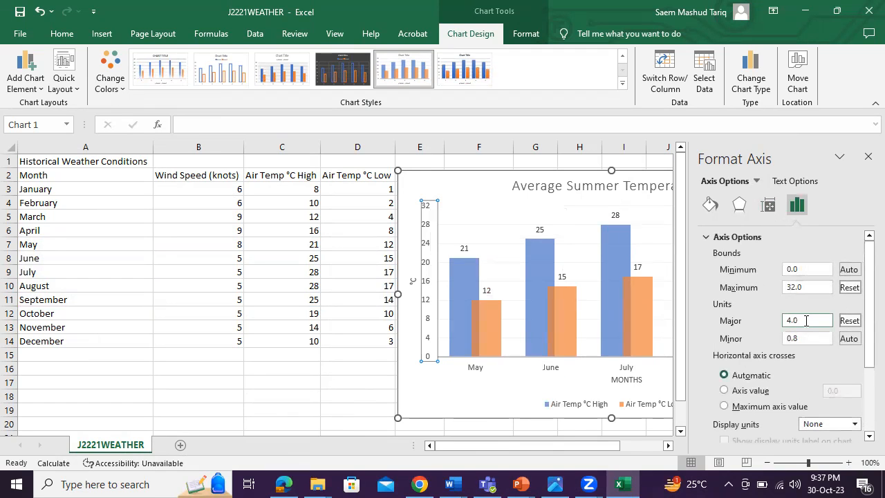
Step: Switch to the exam paper in Edge and read question 30 about placing the chart on the Climate slide
{"action": "left_click", "coordinate": [284, 484]}
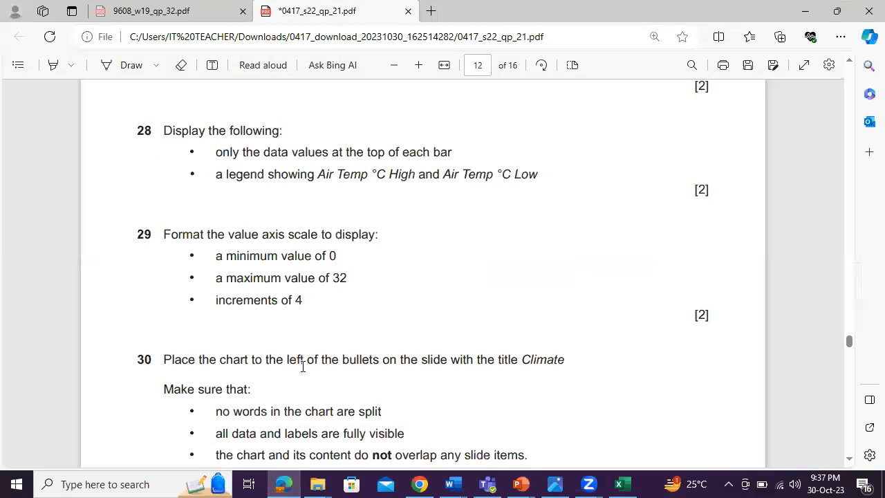
{"action": "scroll", "coordinate": [304, 364], "scroll_direction": "down", "scroll_amount": 3}
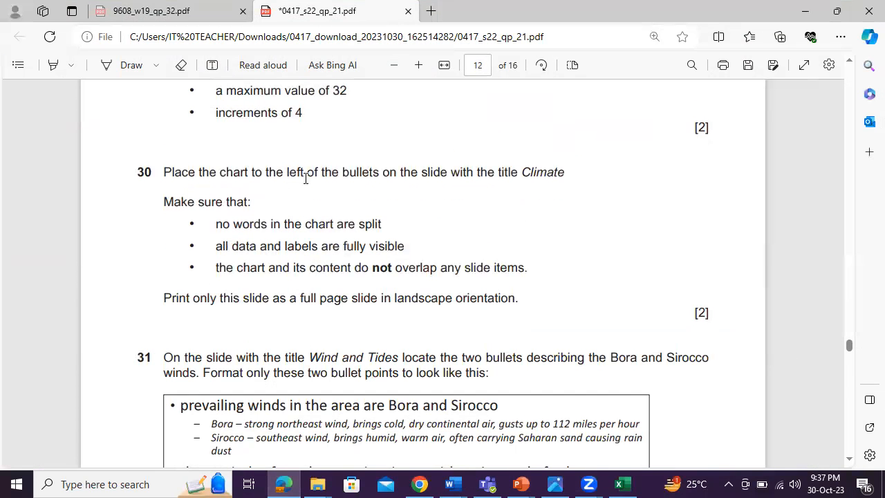
{"action": "left_click_drag", "start_coordinate": [524, 174], "coordinate": [564, 174]}
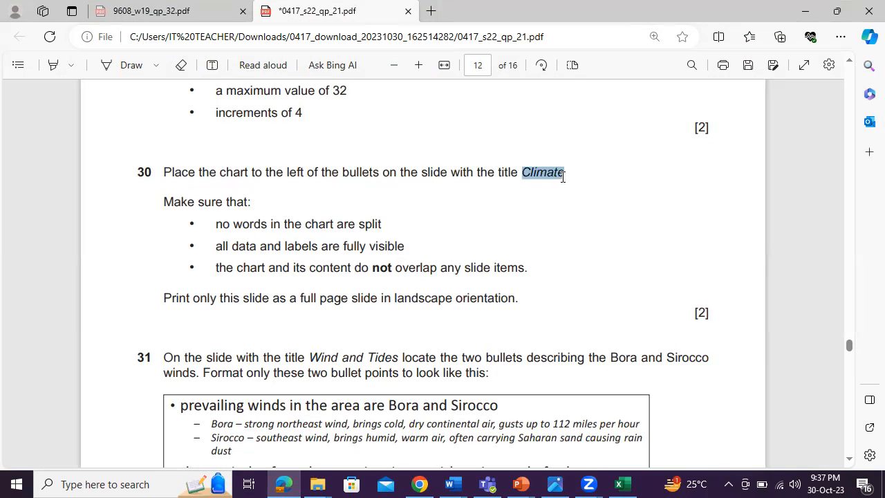
Step: Switch to the J2221WEATHER workbook in Excel, close the axis formatting options and copy the whole Average Summer Temperatures chart
{"action": "left_click", "coordinate": [623, 483]}
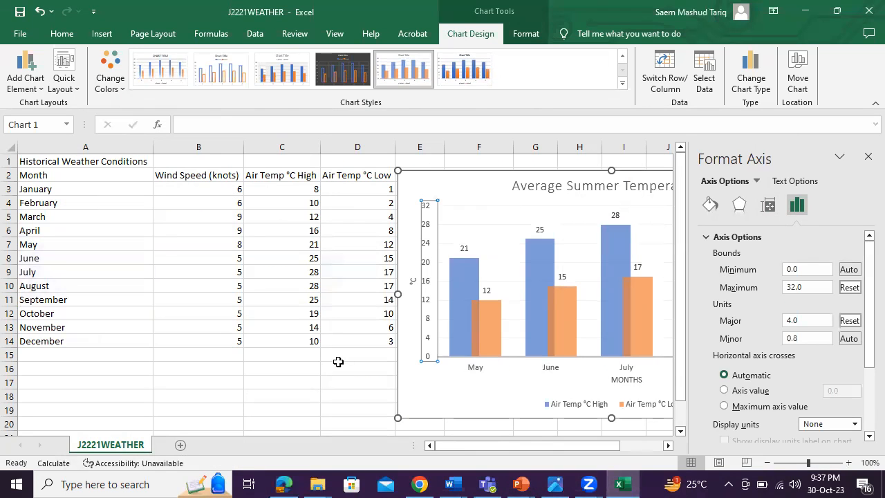
{"action": "left_click", "coordinate": [867, 156]}
{"action": "left_click", "coordinate": [338, 355]}
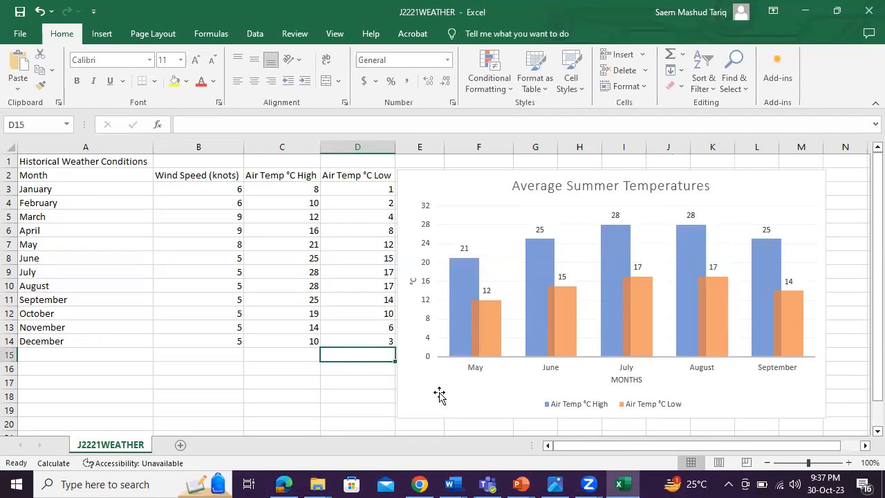
{"action": "left_click", "coordinate": [439, 392]}
{"action": "right_click", "coordinate": [439, 392]}
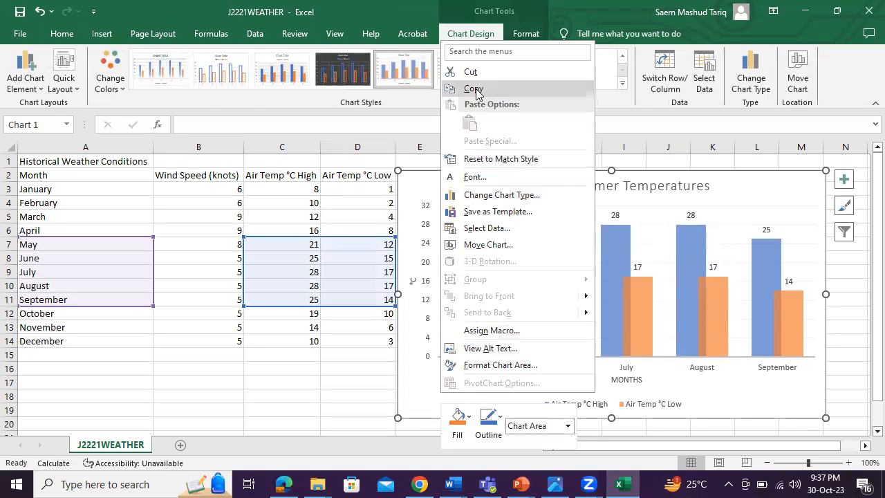
{"action": "key", "text": "Escape"}
Step: Switch to Presentation2 in PowerPoint and paste the copied chart onto the Climate slide using the destination theme
{"action": "mouse_move", "coordinate": [521, 483]}
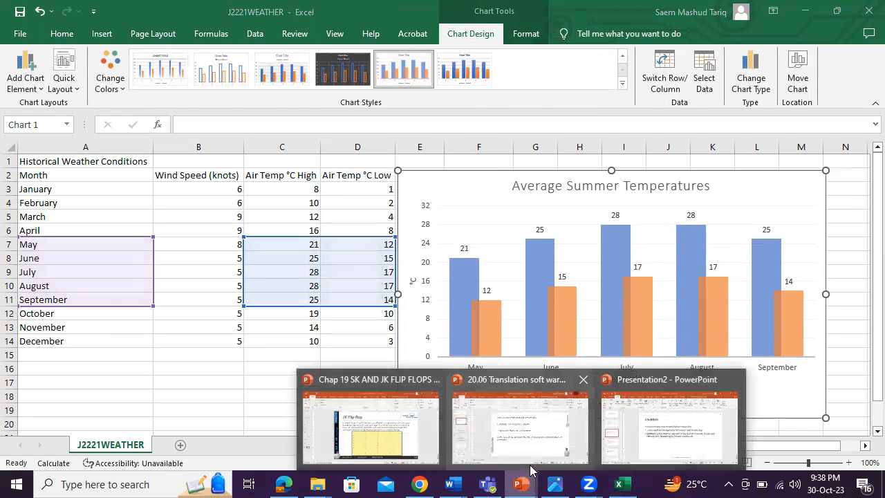
{"action": "left_click", "coordinate": [564, 415]}
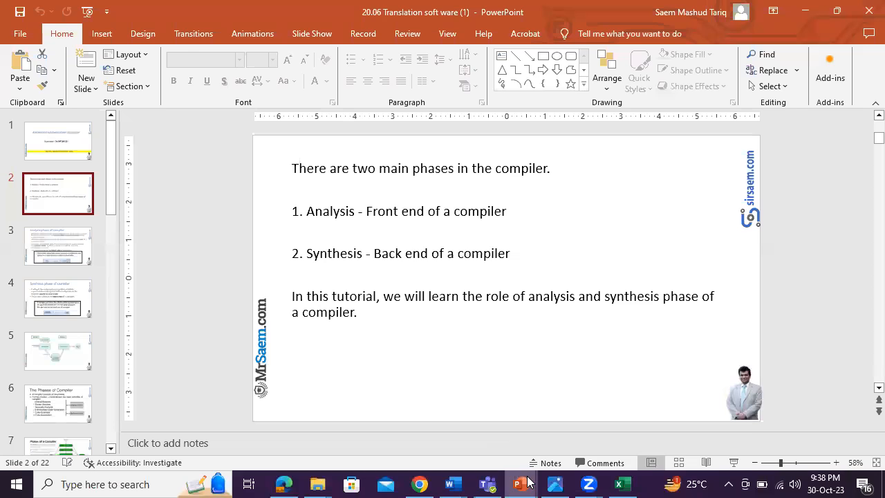
{"action": "left_click", "coordinate": [653, 425]}
{"action": "left_click", "coordinate": [74, 315]}
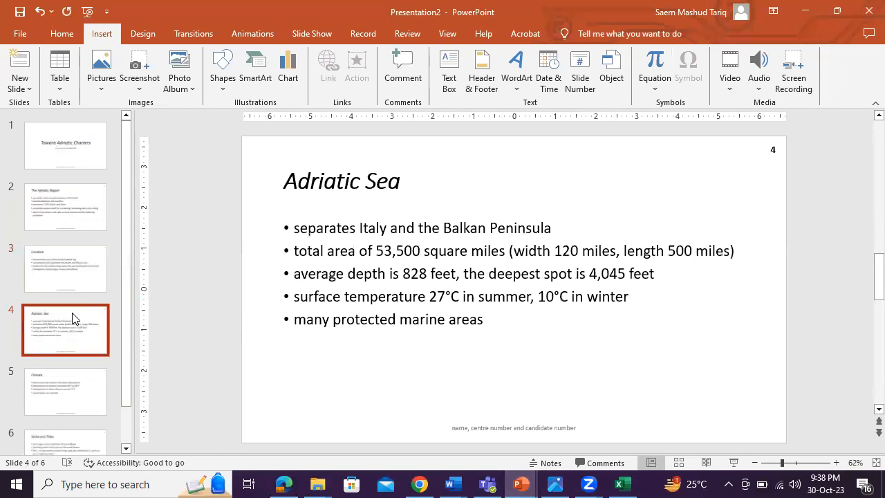
{"action": "key", "text": "Down"}
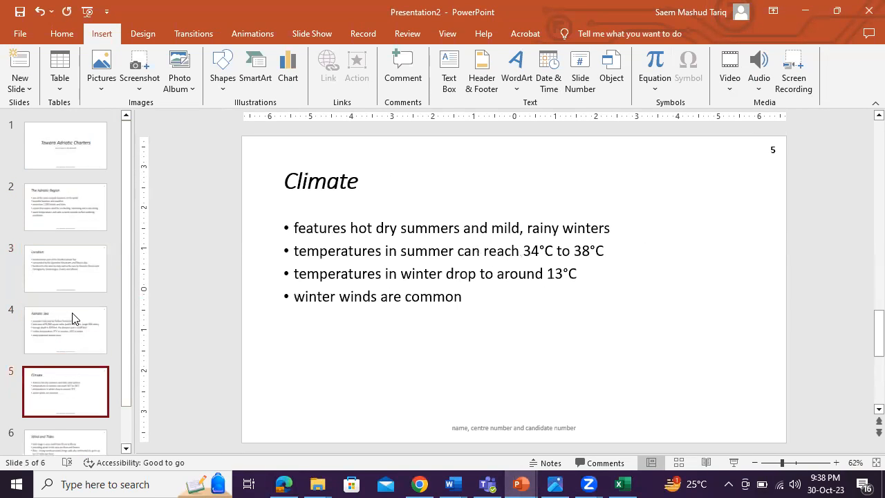
{"action": "right_click", "coordinate": [299, 398]}
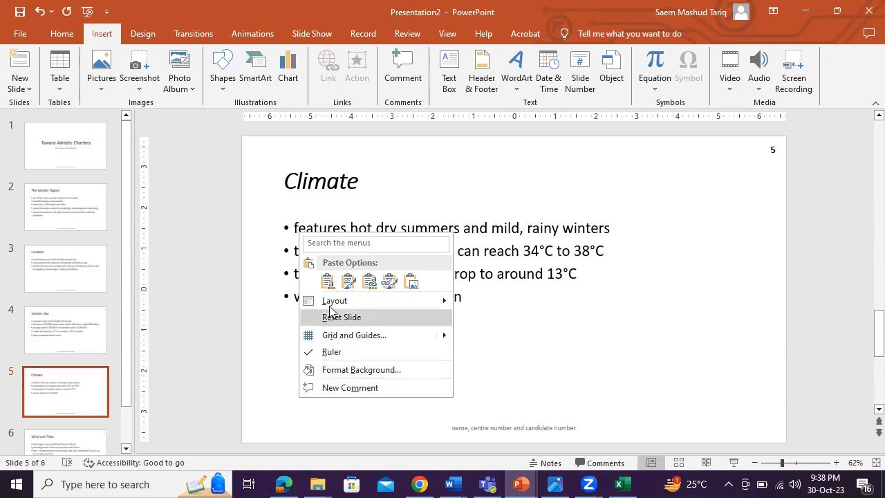
{"action": "left_click", "coordinate": [330, 283]}
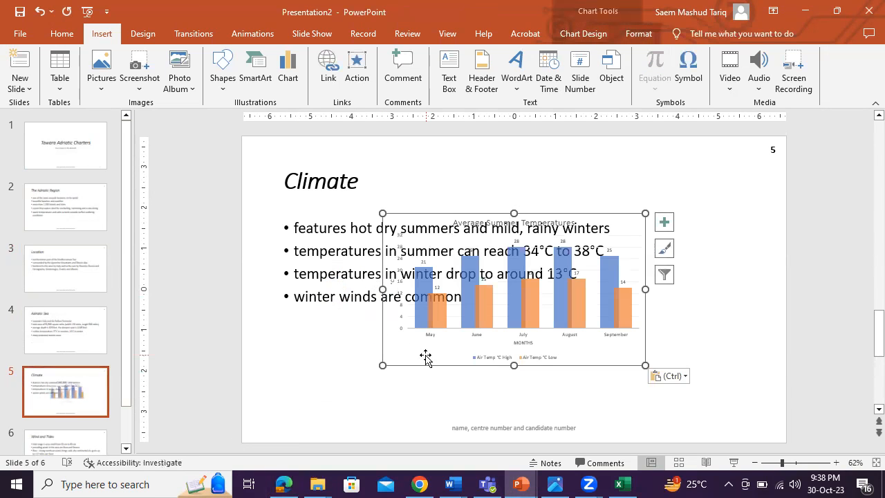